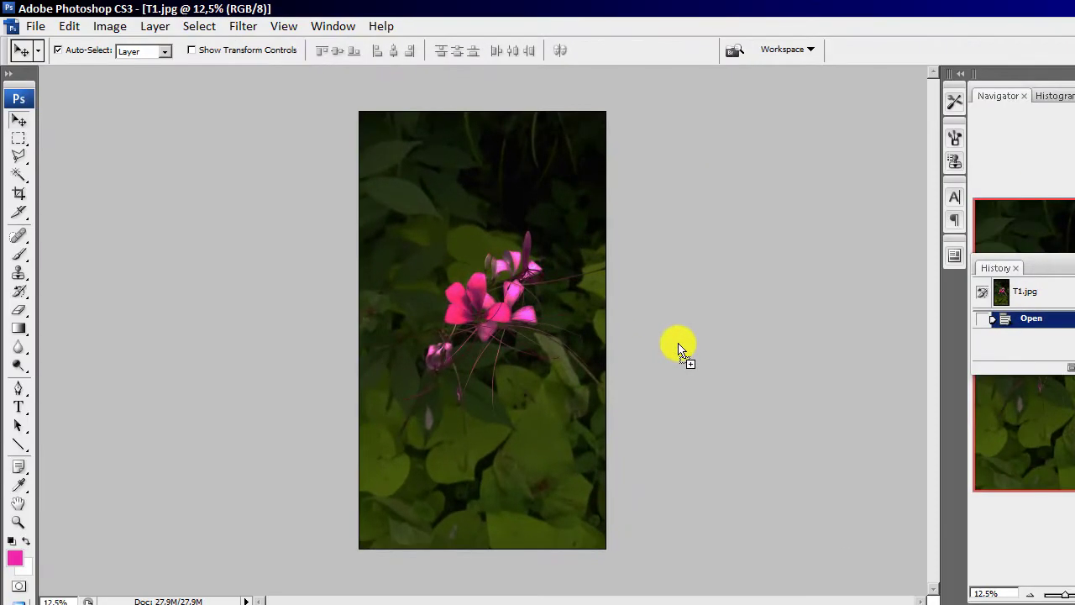
- Brighten the dark flower photo with a large Brightness/Contrast brightness increase
{"action": "left_click", "coordinate": [113, 29]}
{"action": "mouse_move", "coordinate": [140, 77]}
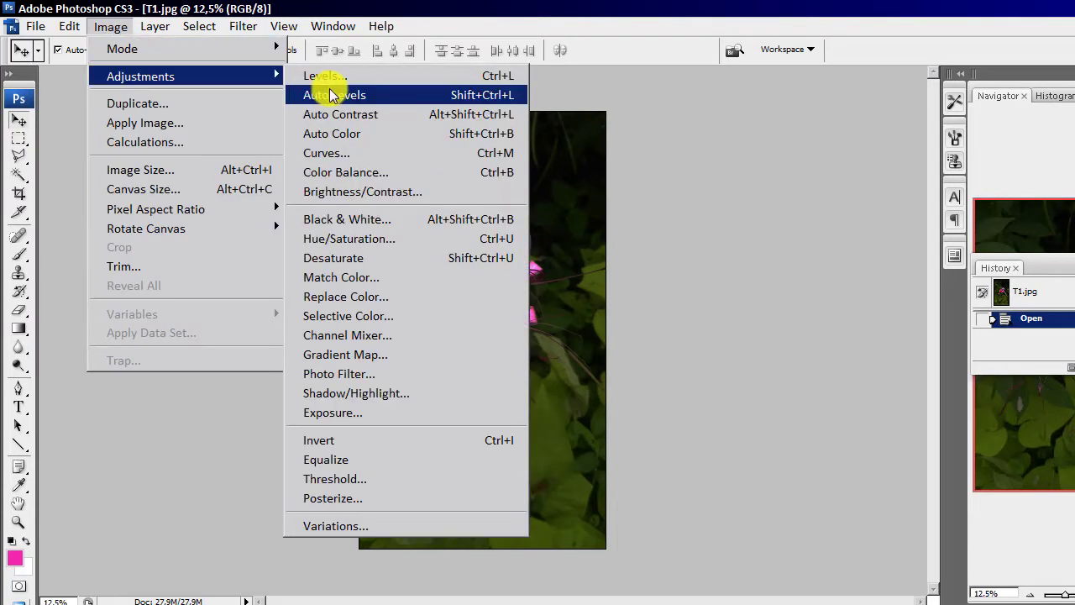
{"action": "left_click", "coordinate": [340, 191]}
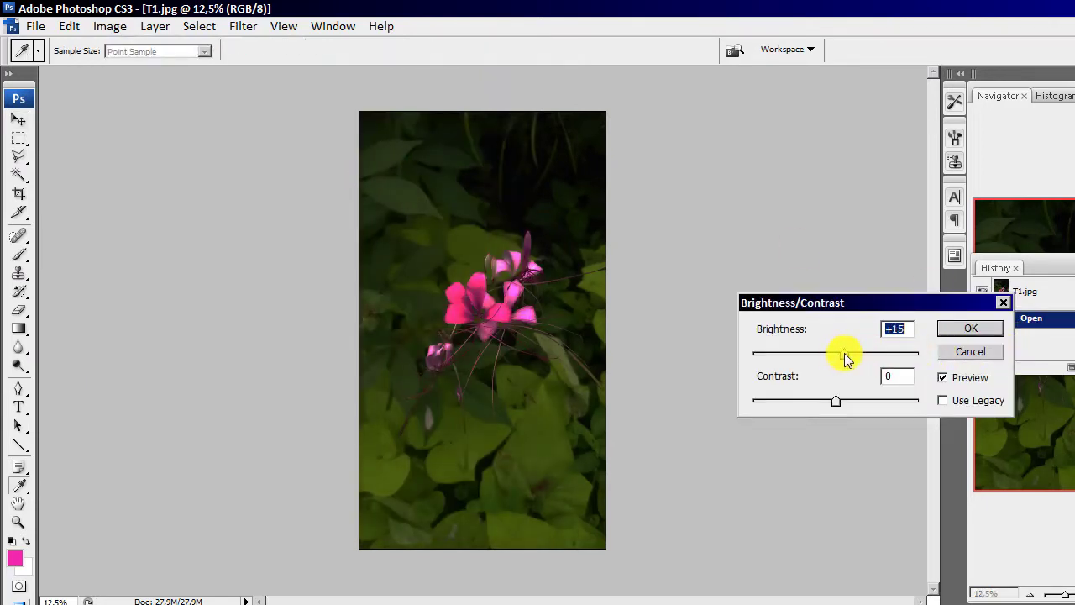
{"action": "left_click_drag", "start_coordinate": [846, 359], "coordinate": [922, 360]}
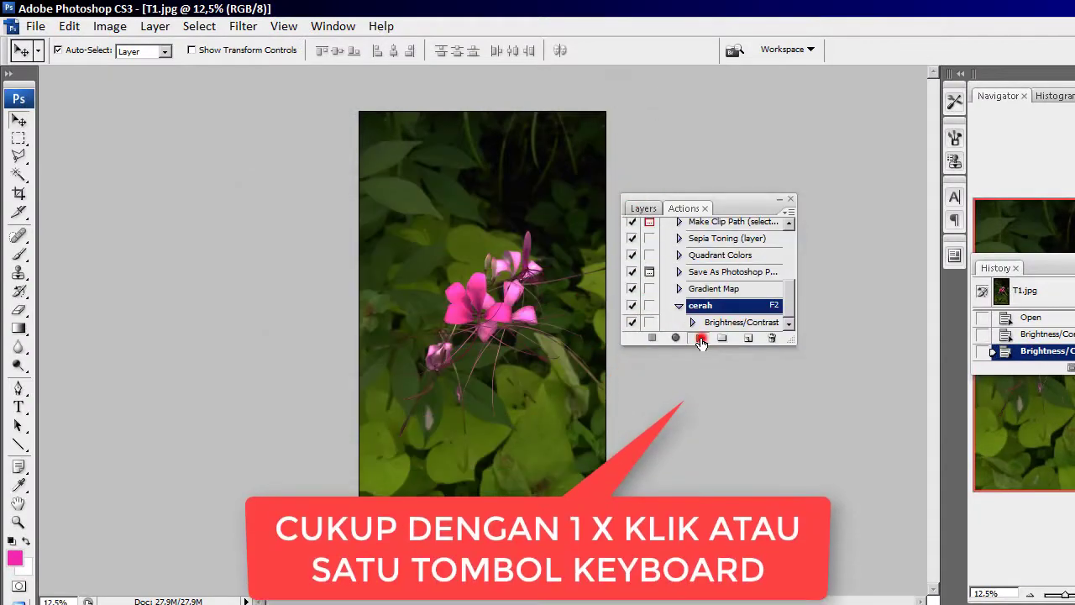
- Play the cerah action five times so the flower photo grows much brighter
{"action": "left_click", "coordinate": [702, 340]}
{"action": "left_click", "coordinate": [701, 340]}
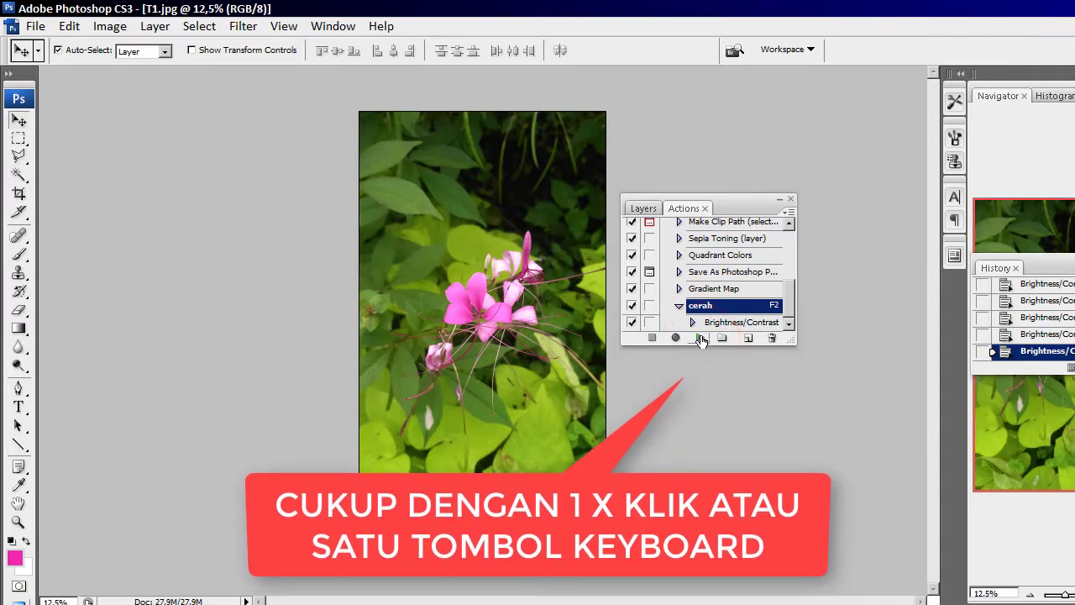
{"action": "left_click", "coordinate": [700, 340]}
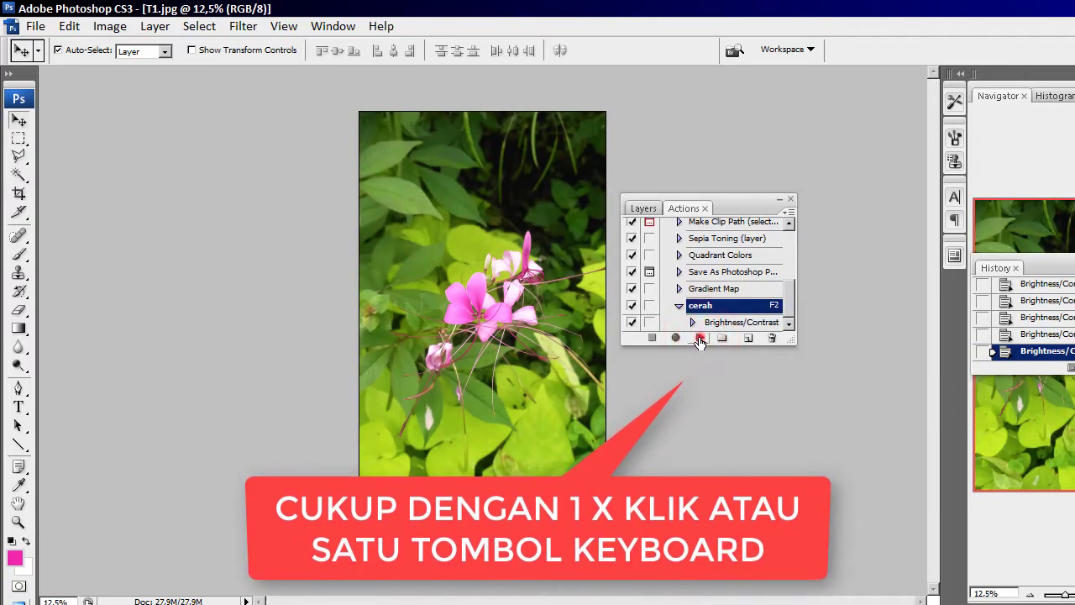
{"action": "left_click", "coordinate": [701, 339]}
{"action": "left_click", "coordinate": [700, 340]}
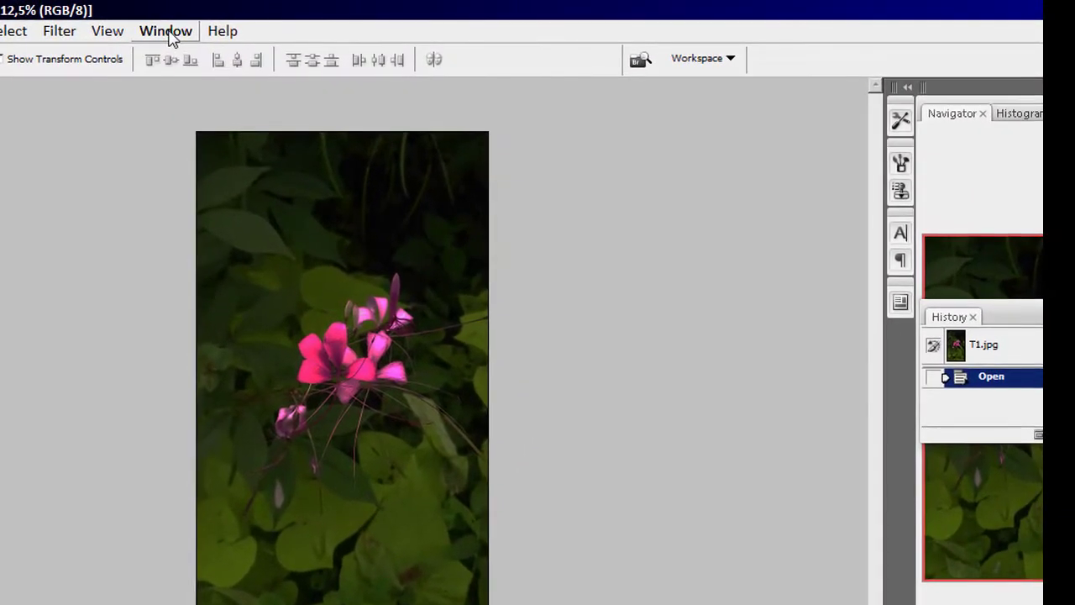
- Show the Actions panel, create action 'cerah' with function key F2, and start recording
{"action": "left_click", "coordinate": [168, 34]}
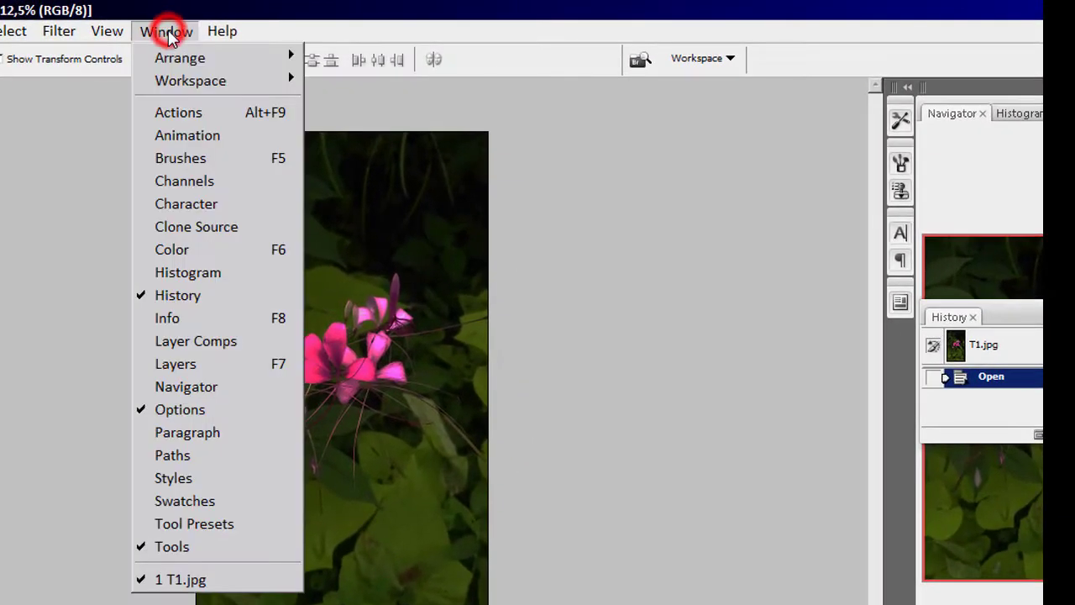
{"action": "left_click", "coordinate": [167, 114]}
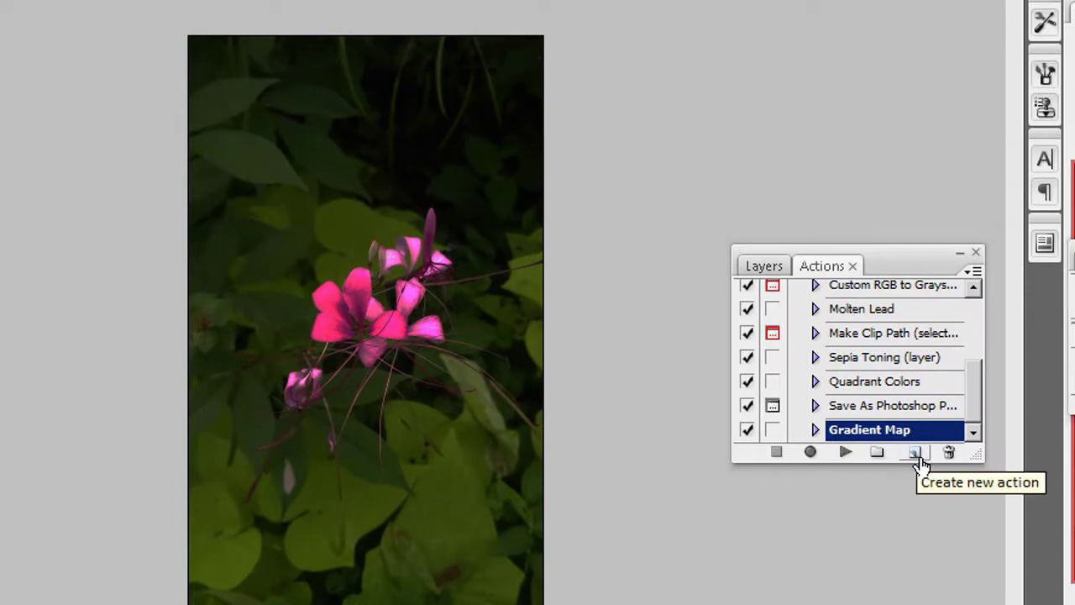
{"action": "left_click", "coordinate": [915, 453]}
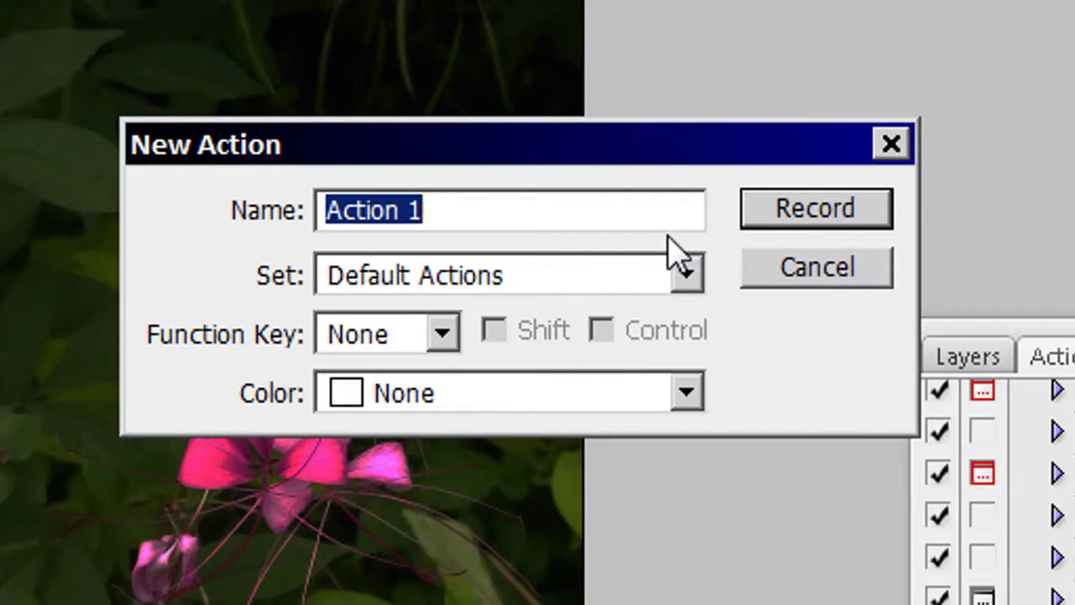
{"action": "type", "text": "cerah"}
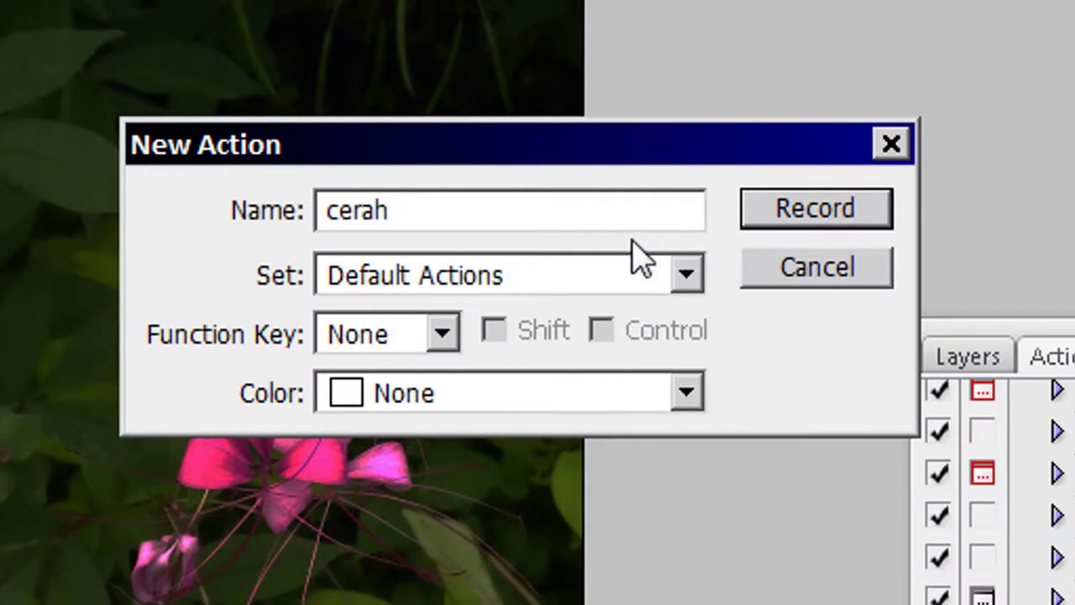
{"action": "left_click", "coordinate": [405, 340]}
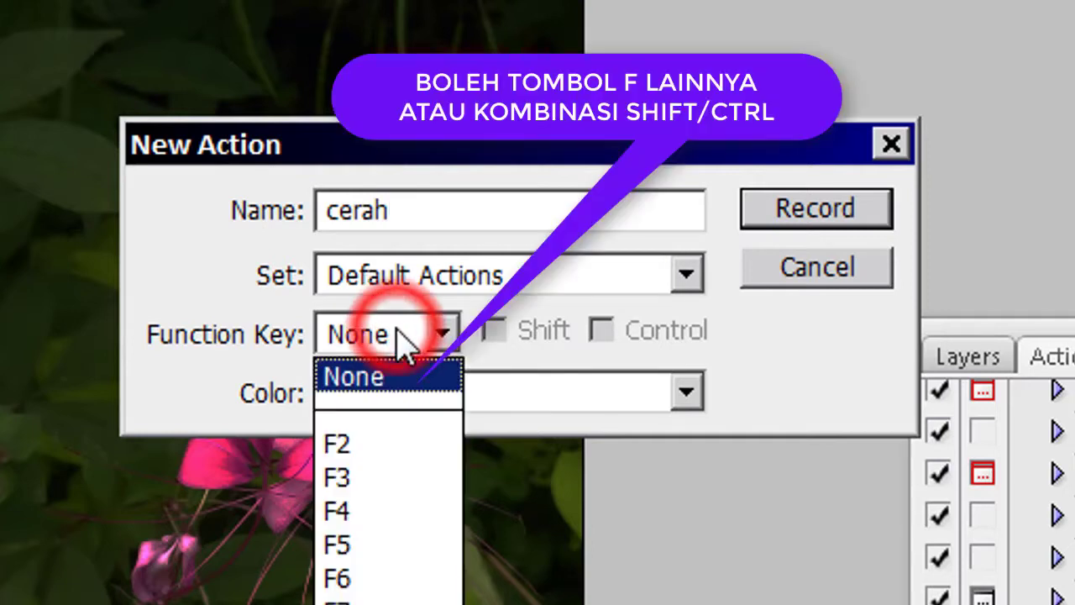
{"action": "left_click", "coordinate": [345, 446]}
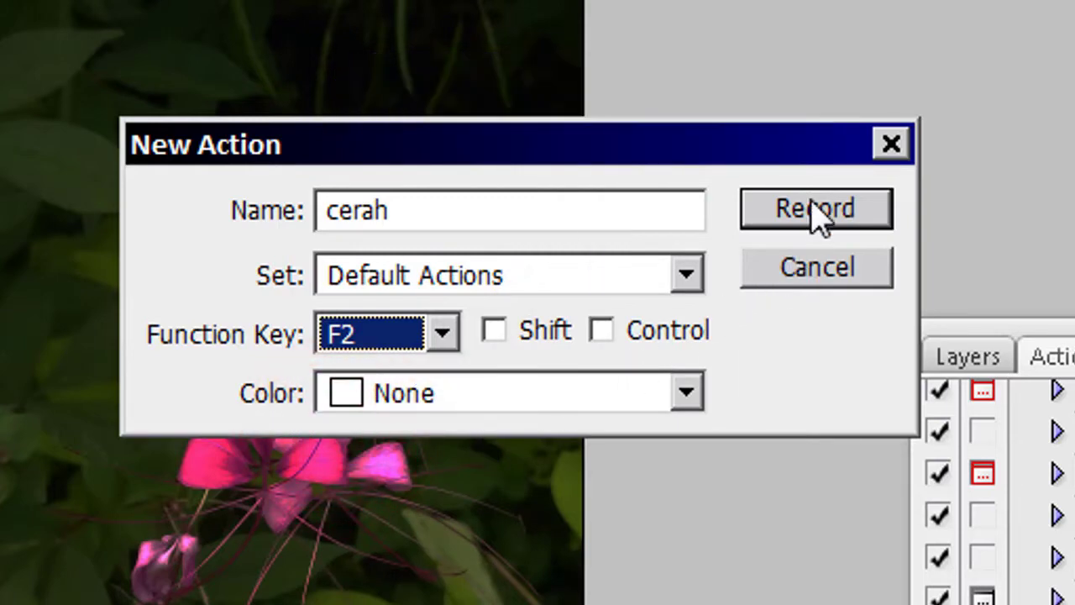
{"action": "left_click", "coordinate": [814, 210]}
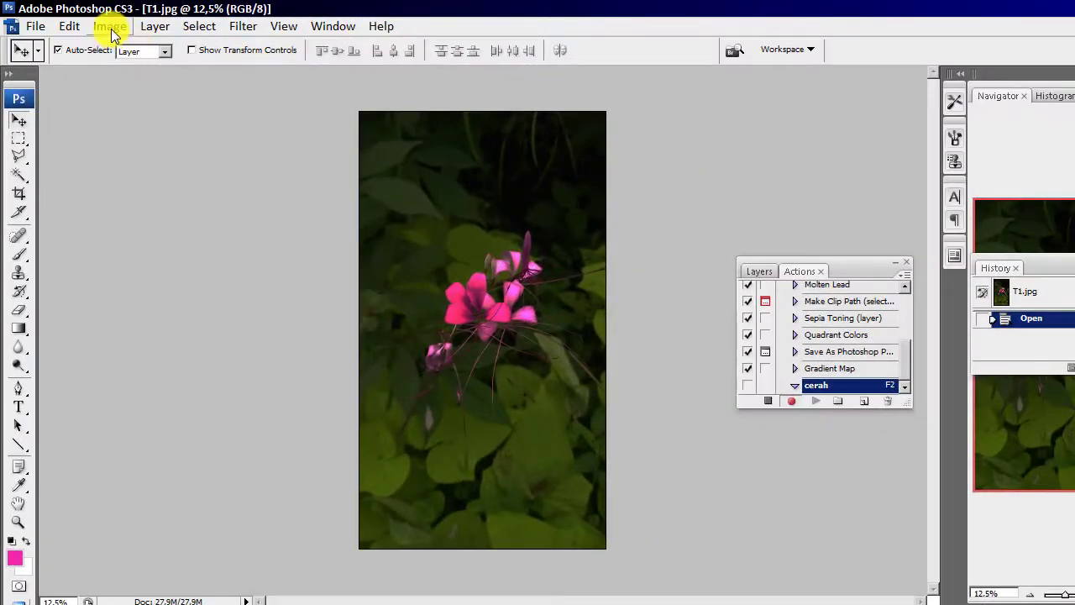
- Record a slight Brightness/Contrast brightness raise into cerah, then stop recording
{"action": "left_click", "coordinate": [111, 26]}
{"action": "mouse_move", "coordinate": [141, 76]}
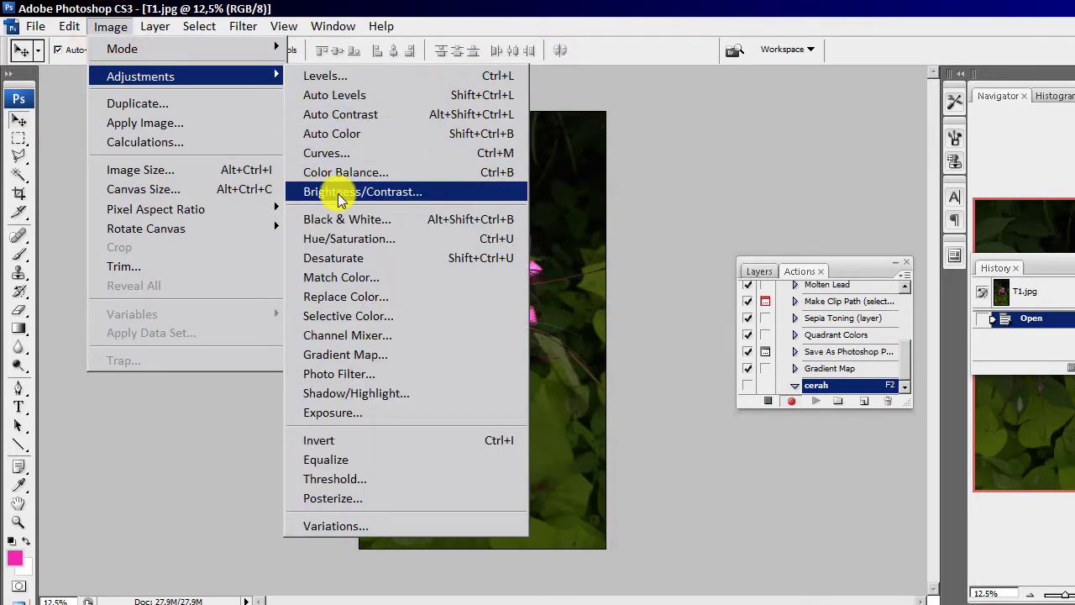
{"action": "left_click", "coordinate": [337, 193]}
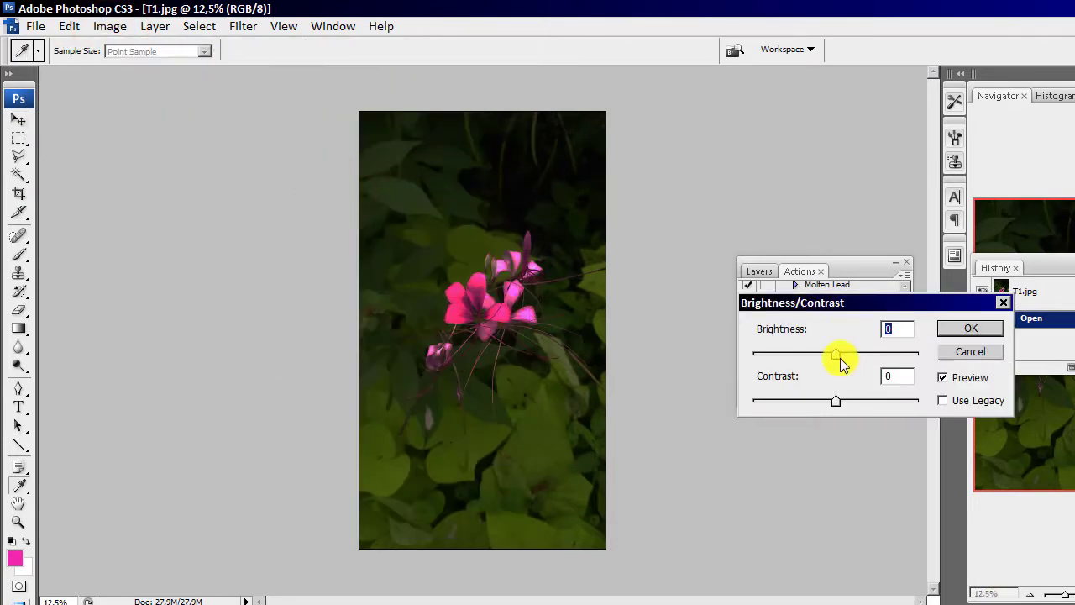
{"action": "left_click_drag", "start_coordinate": [840, 357], "coordinate": [853, 359]}
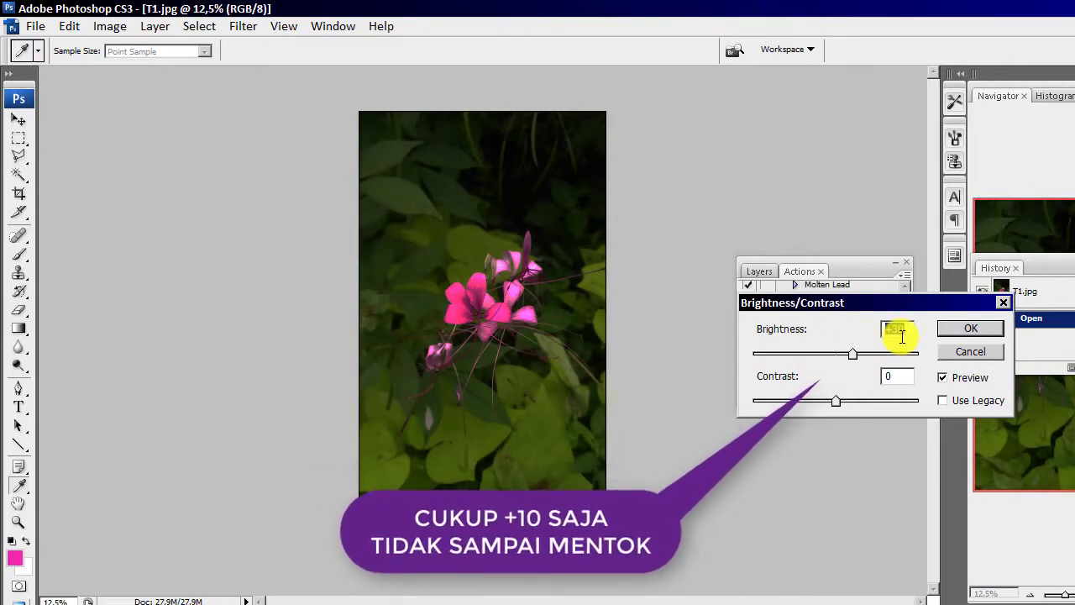
{"action": "left_click", "coordinate": [982, 329]}
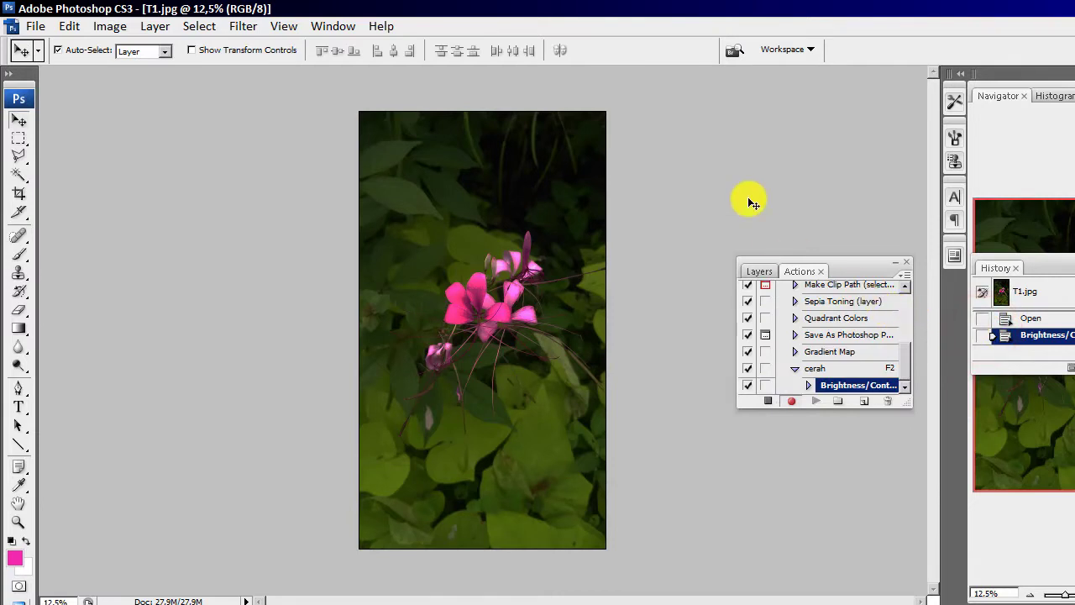
{"action": "left_click", "coordinate": [767, 401]}
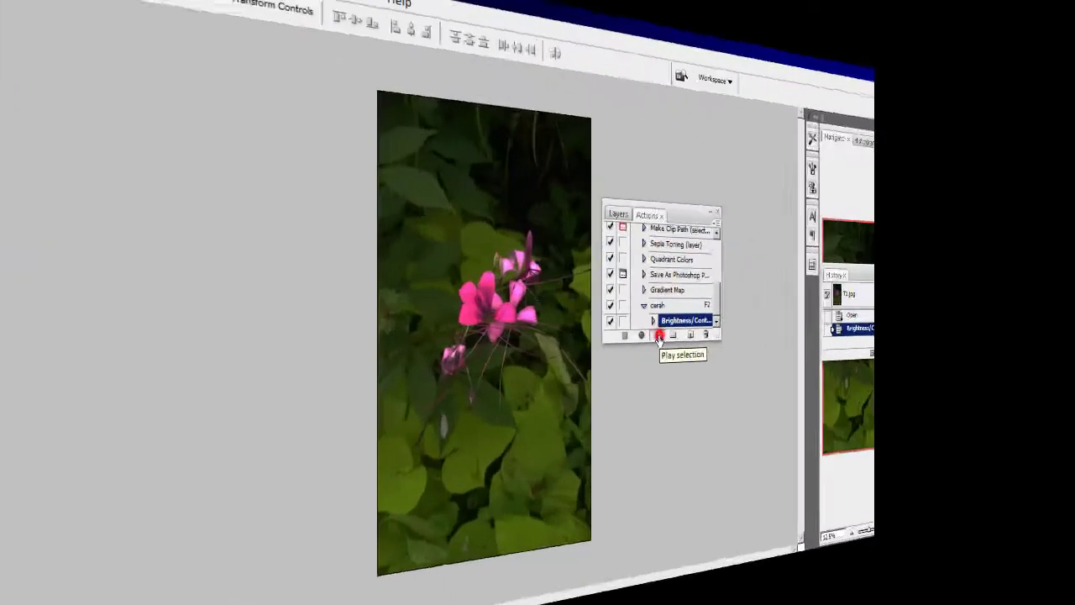
- Play the cerah action once on the flower photo
{"action": "left_click", "coordinate": [700, 338]}
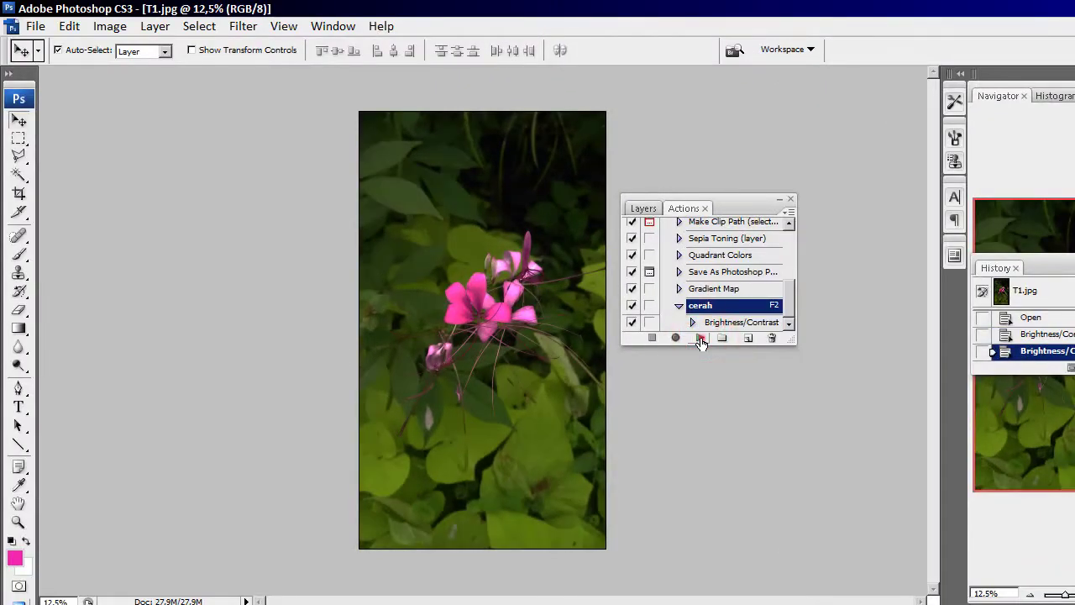
- Play cerah six more times until the flower photo looks bright and vivid
{"action": "left_click", "coordinate": [700, 339]}
{"action": "left_click", "coordinate": [700, 338]}
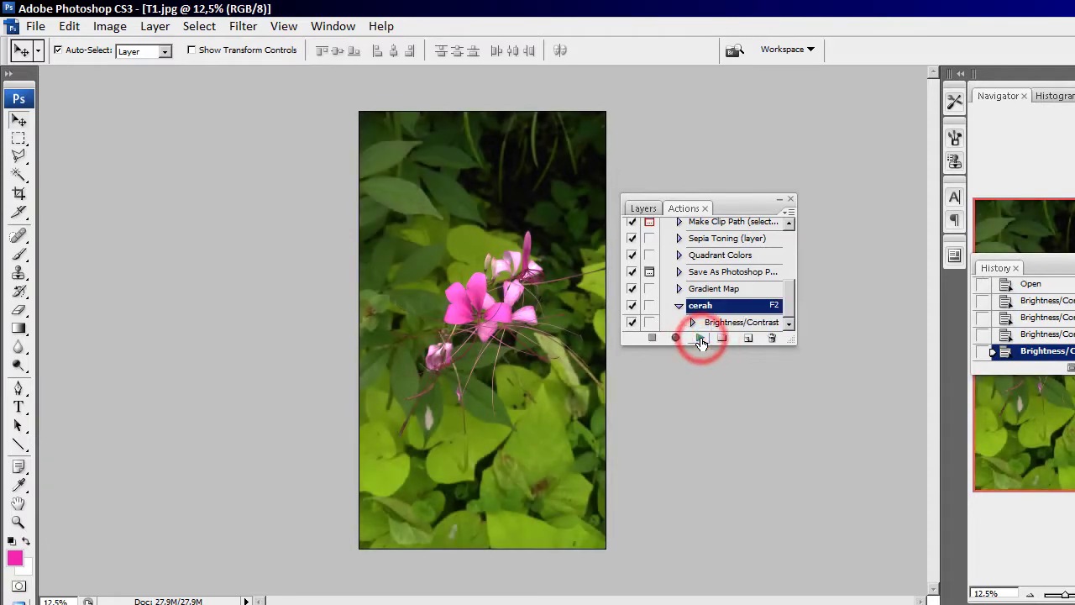
{"action": "left_click", "coordinate": [701, 339]}
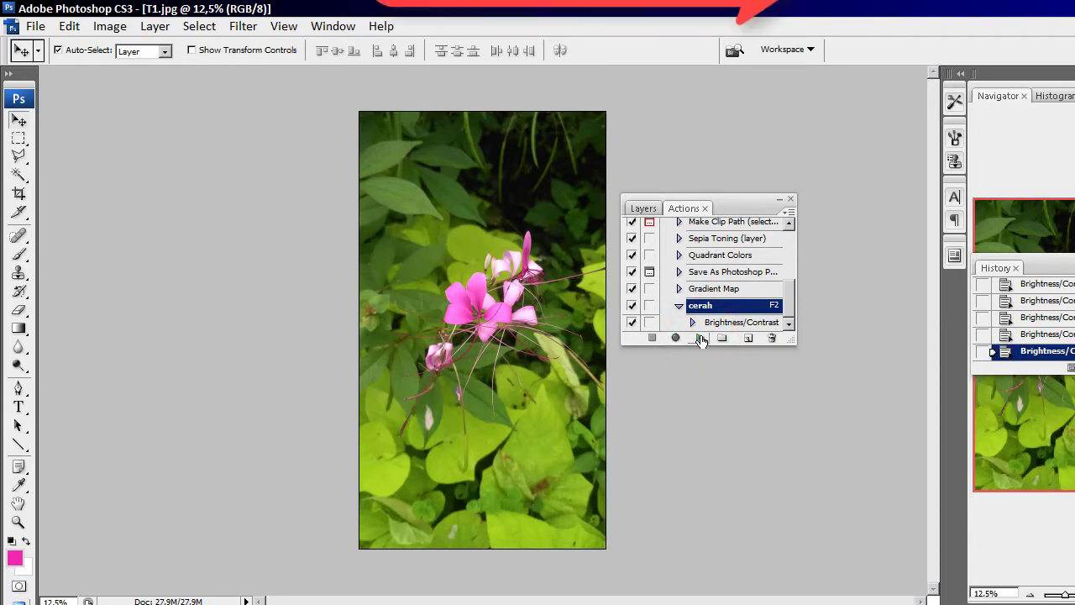
{"action": "left_click", "coordinate": [700, 338]}
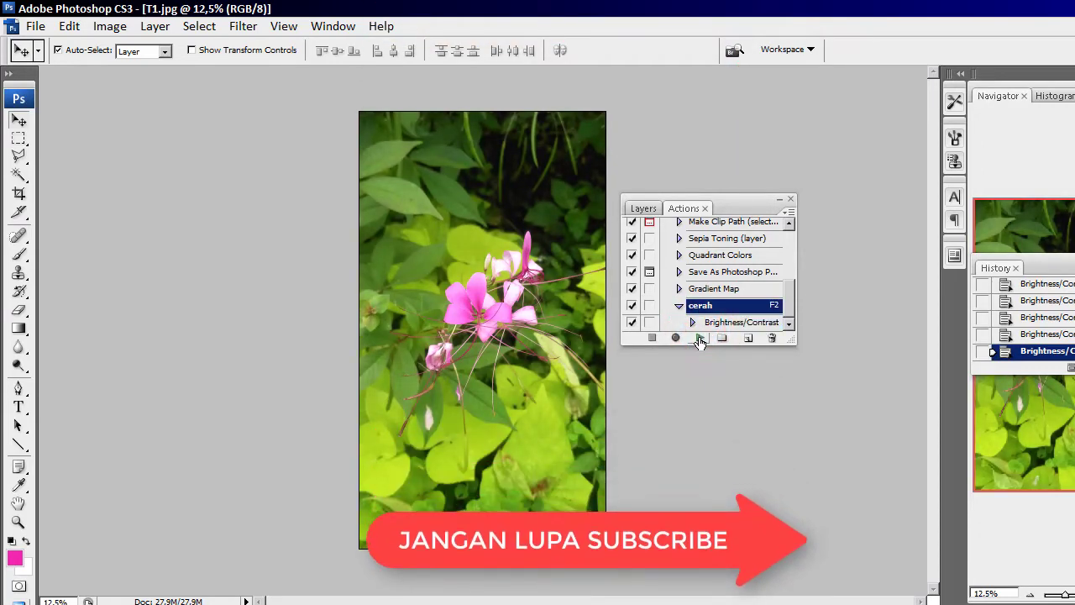
{"action": "left_click", "coordinate": [701, 339]}
{"action": "left_click", "coordinate": [701, 338]}
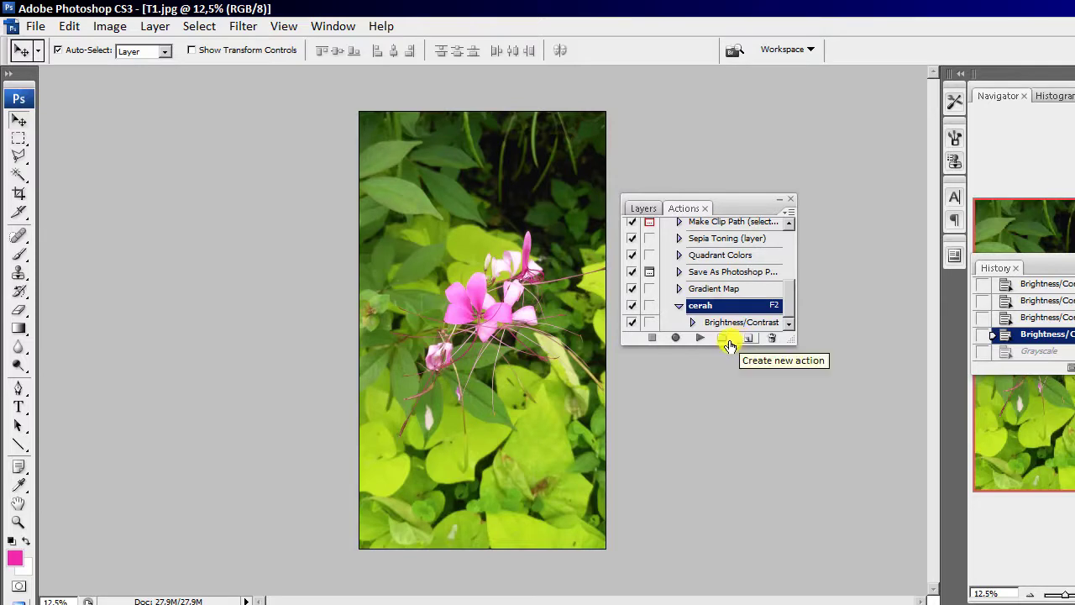
- Create action 'hitamputih' with function key F3 and start recording it
{"action": "left_click", "coordinate": [749, 339]}
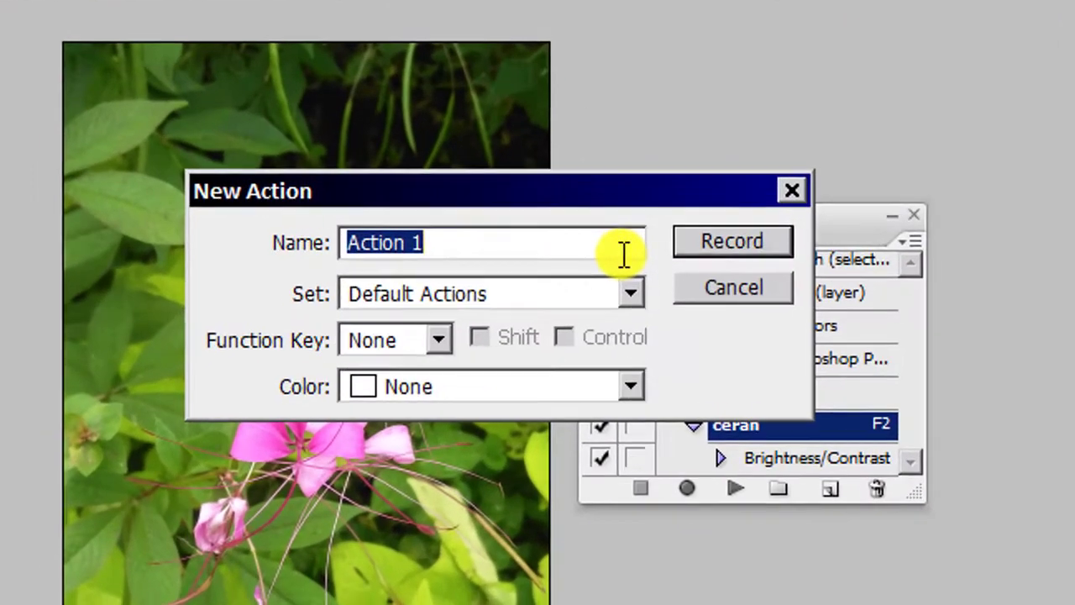
{"action": "type", "text": "hitamputih"}
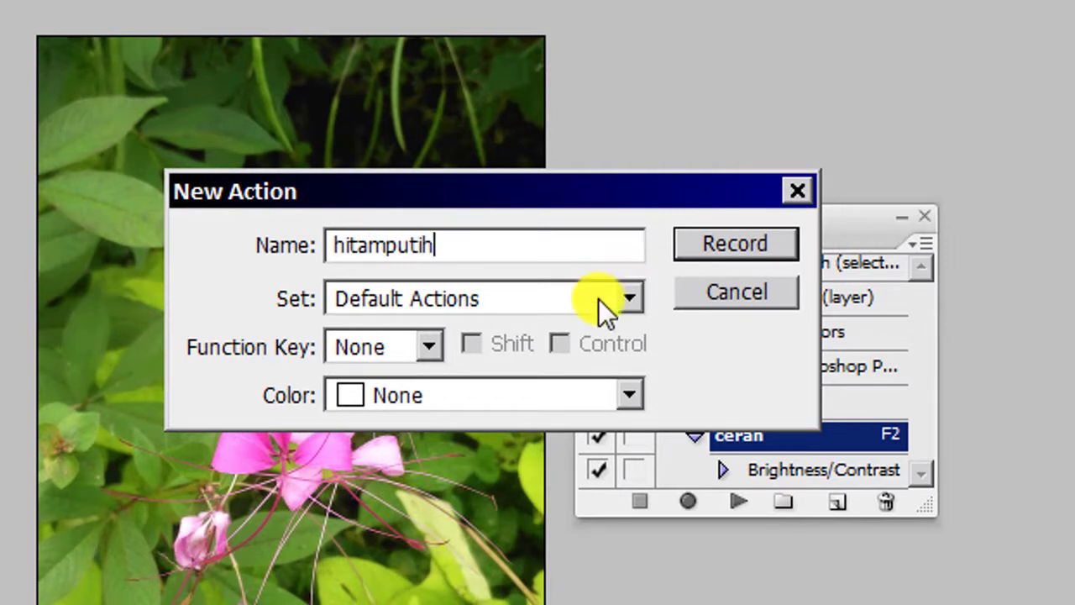
{"action": "left_click", "coordinate": [429, 347]}
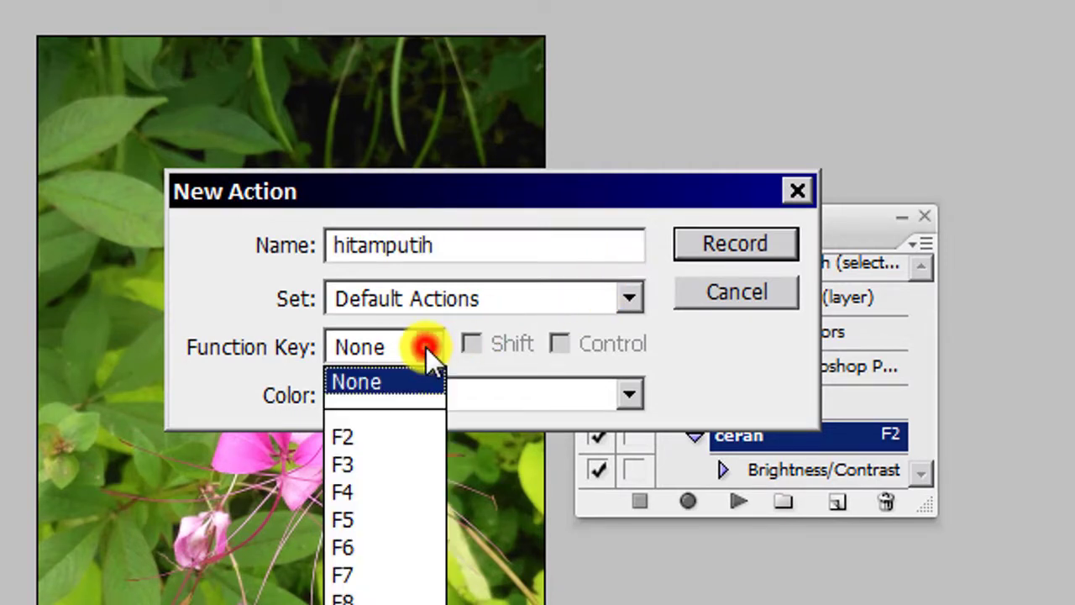
{"action": "left_click", "coordinate": [350, 462]}
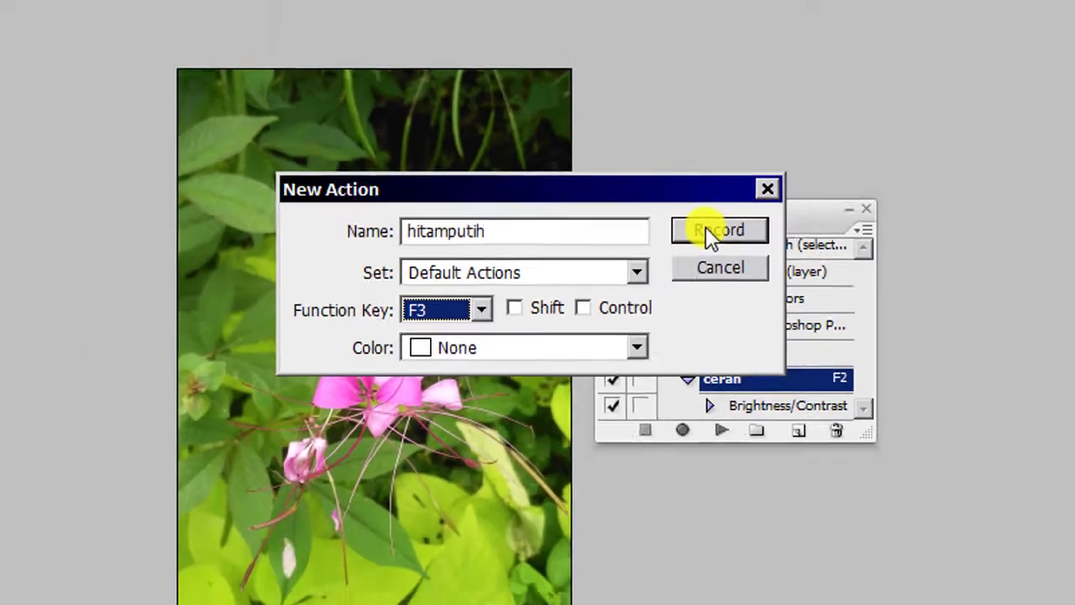
{"action": "left_click", "coordinate": [710, 231]}
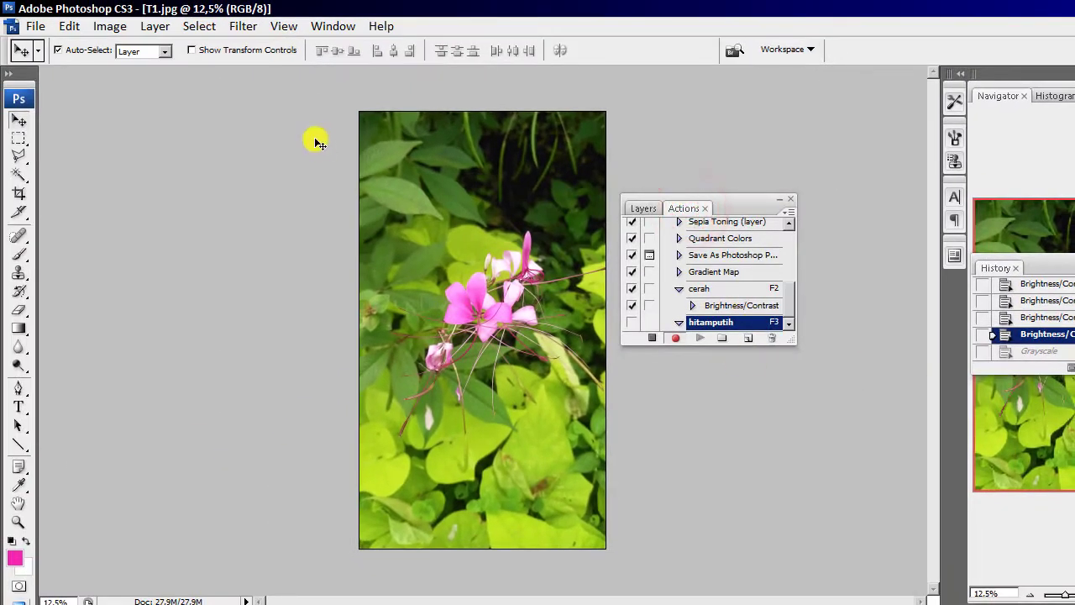
- Convert the photo to Grayscale mode, discarding colour information, into the recording
{"action": "left_click", "coordinate": [110, 26]}
{"action": "mouse_move", "coordinate": [123, 49]}
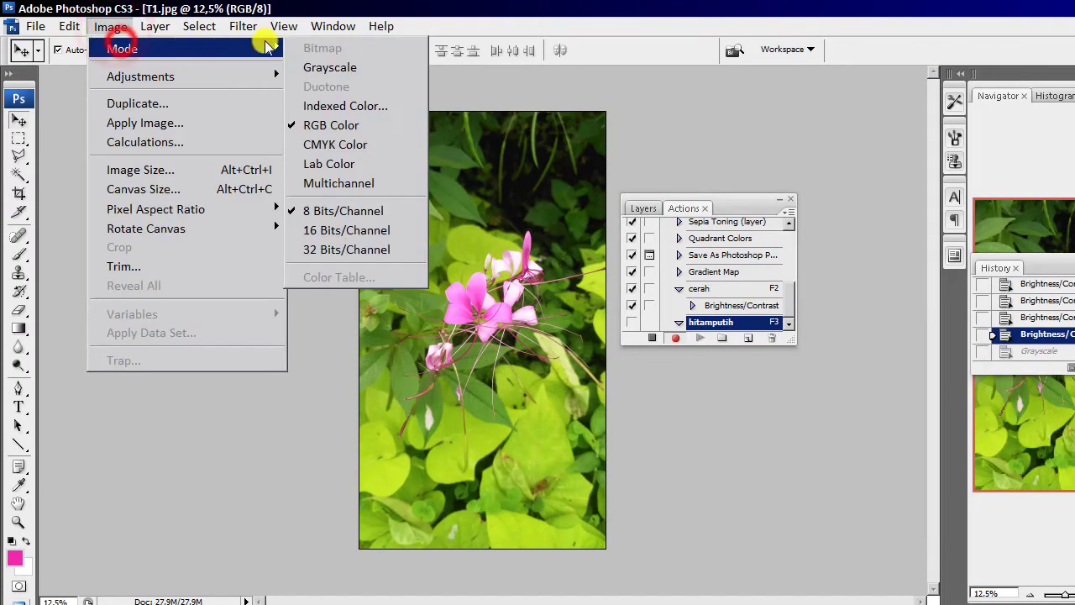
{"action": "left_click", "coordinate": [309, 67]}
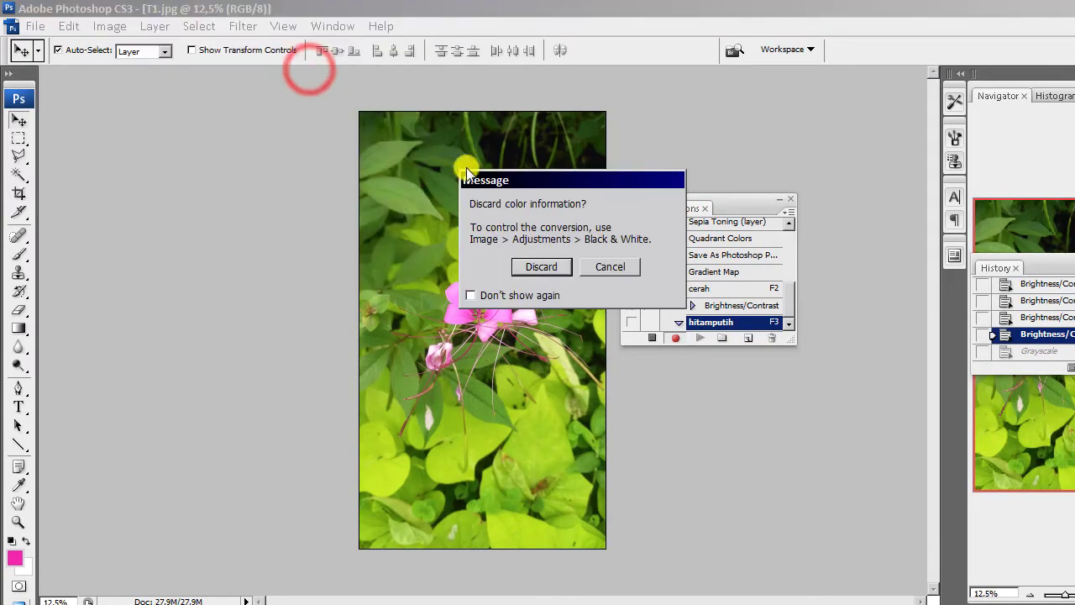
{"action": "left_click", "coordinate": [538, 267]}
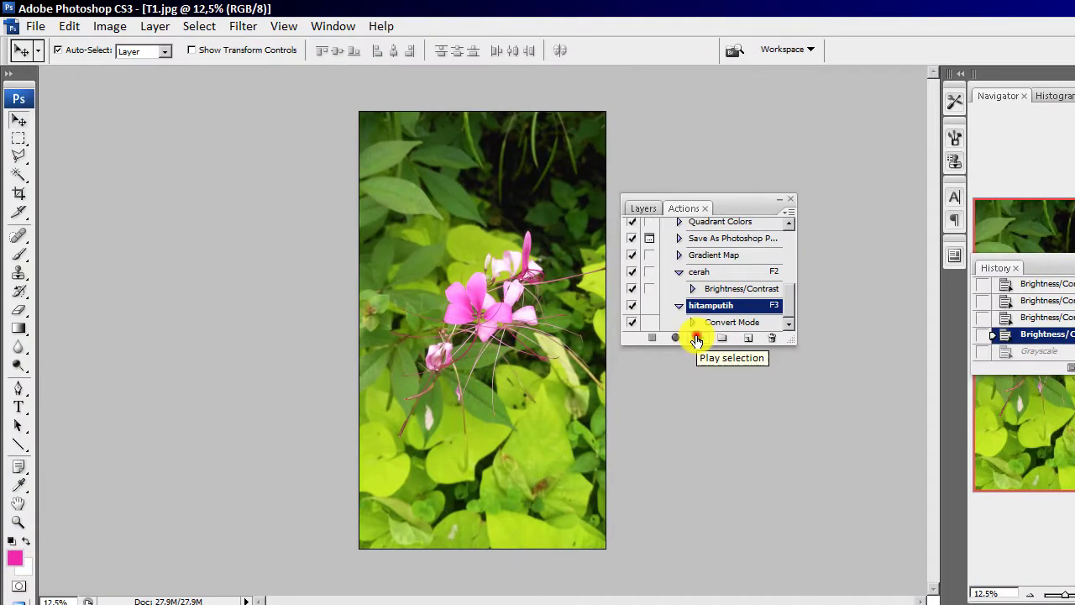
- Play hitamputih, revert to the colour History state, then play it again
{"action": "left_click", "coordinate": [697, 339]}
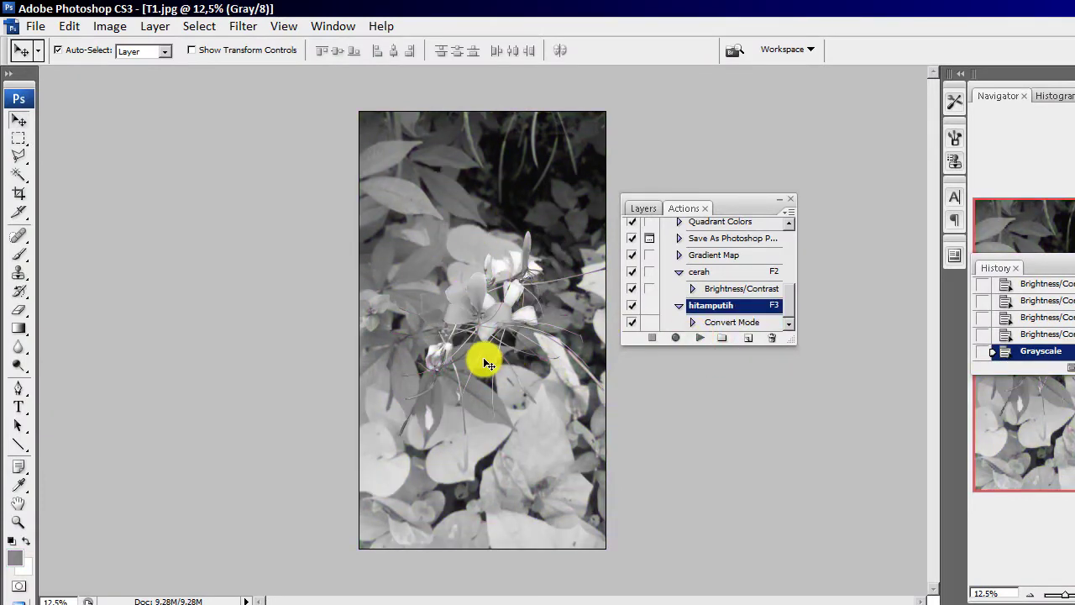
{"action": "left_click", "coordinate": [1046, 335]}
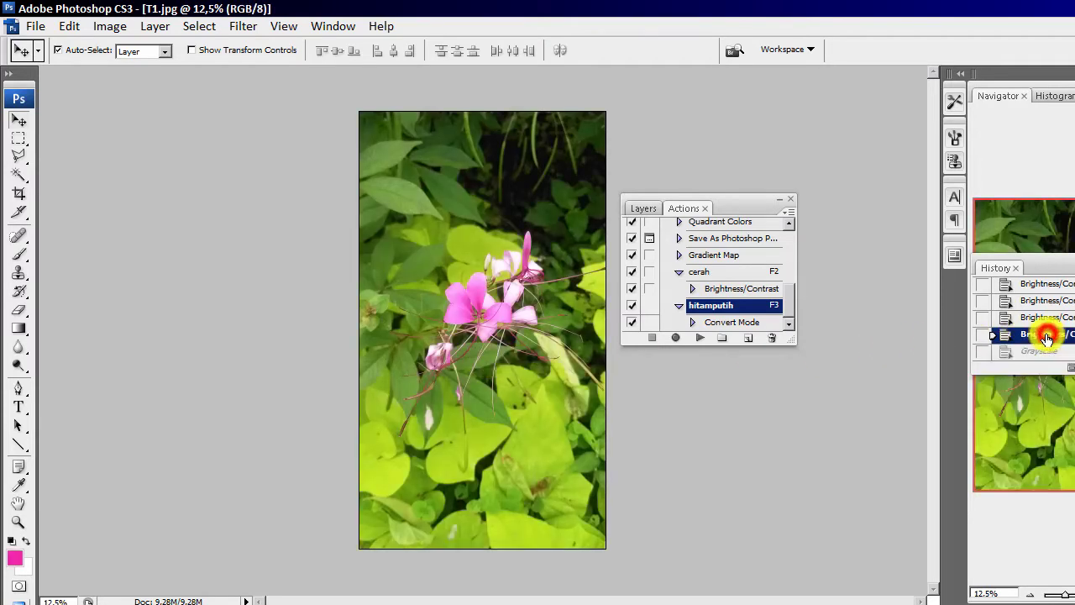
{"action": "left_click", "coordinate": [701, 340]}
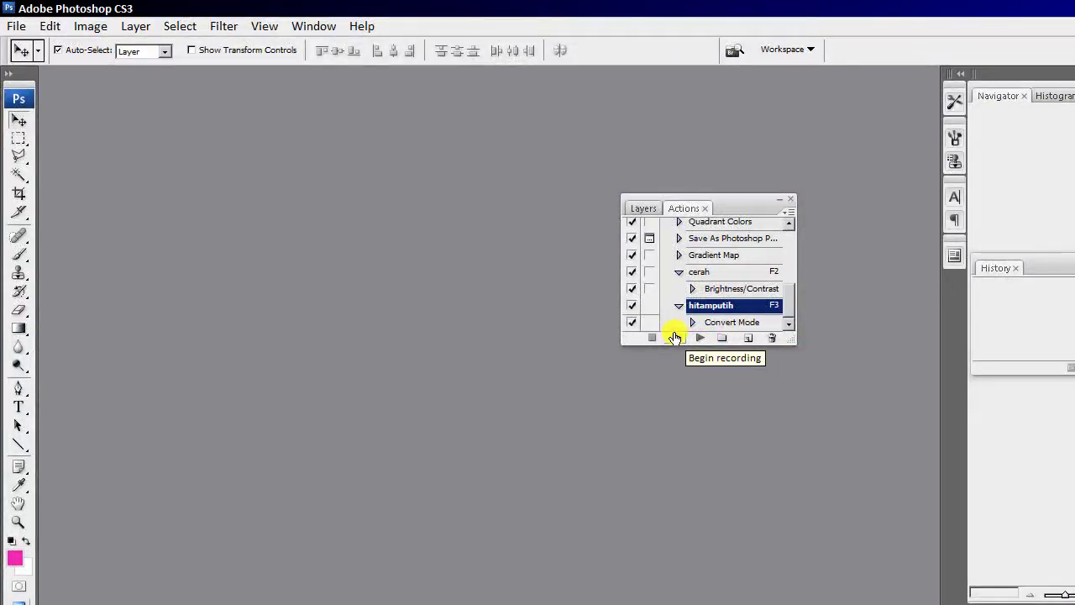
- Create action '4 x 6' with function key F4 and start recording it
{"action": "left_click", "coordinate": [748, 339]}
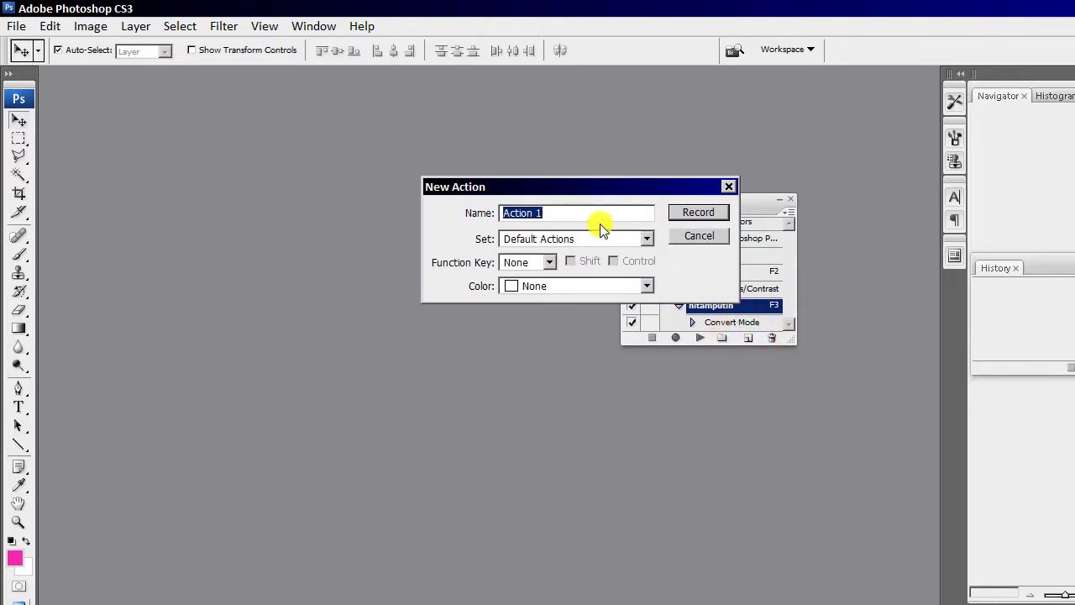
{"action": "type", "text": "4 x 6"}
{"action": "left_click", "coordinate": [547, 263]}
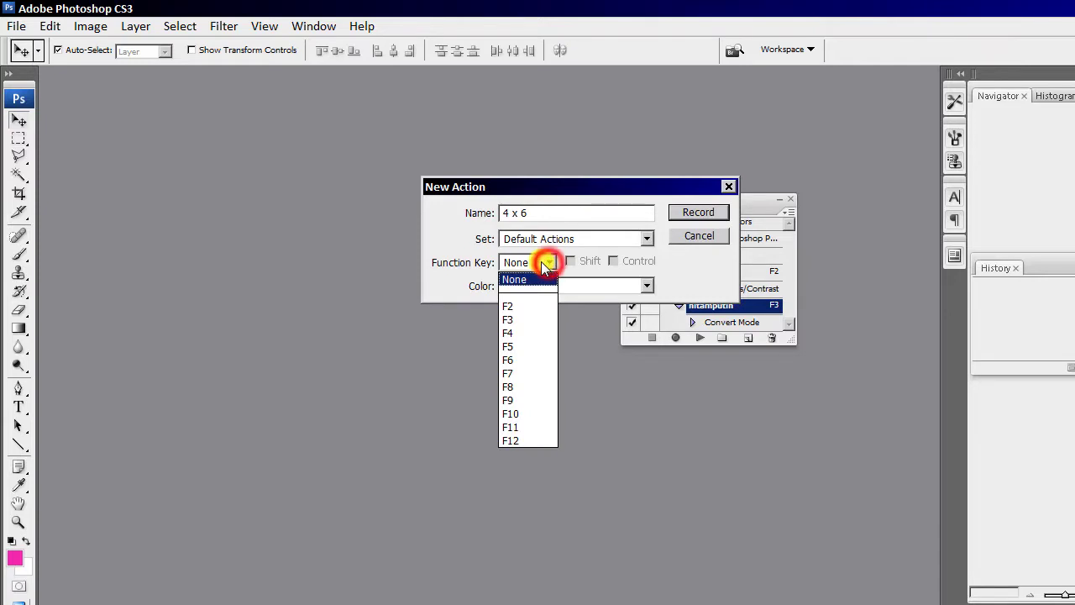
{"action": "left_click", "coordinate": [515, 333]}
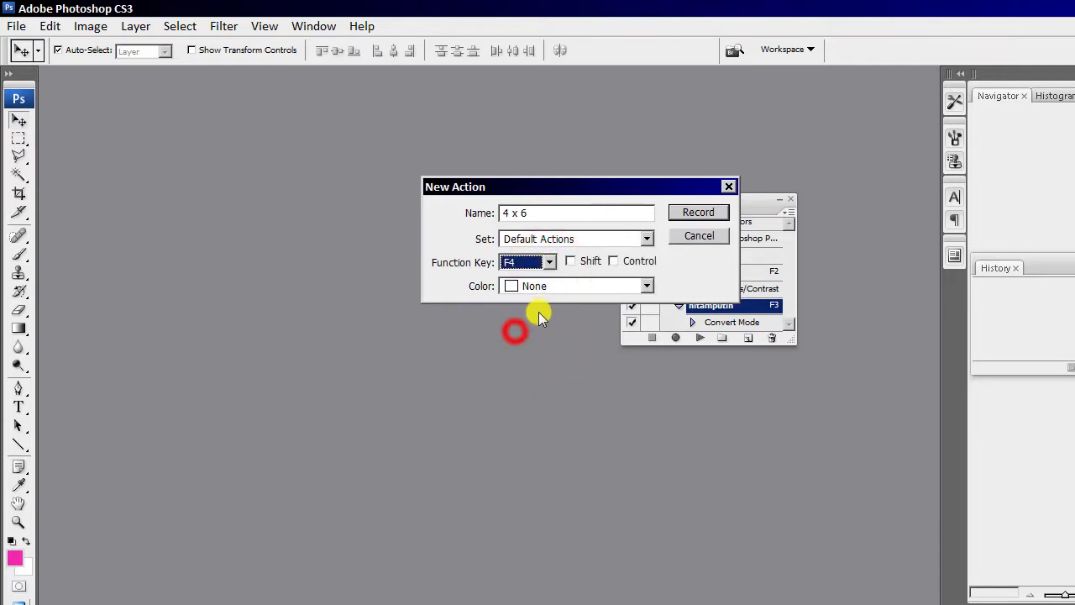
{"action": "left_click", "coordinate": [700, 212]}
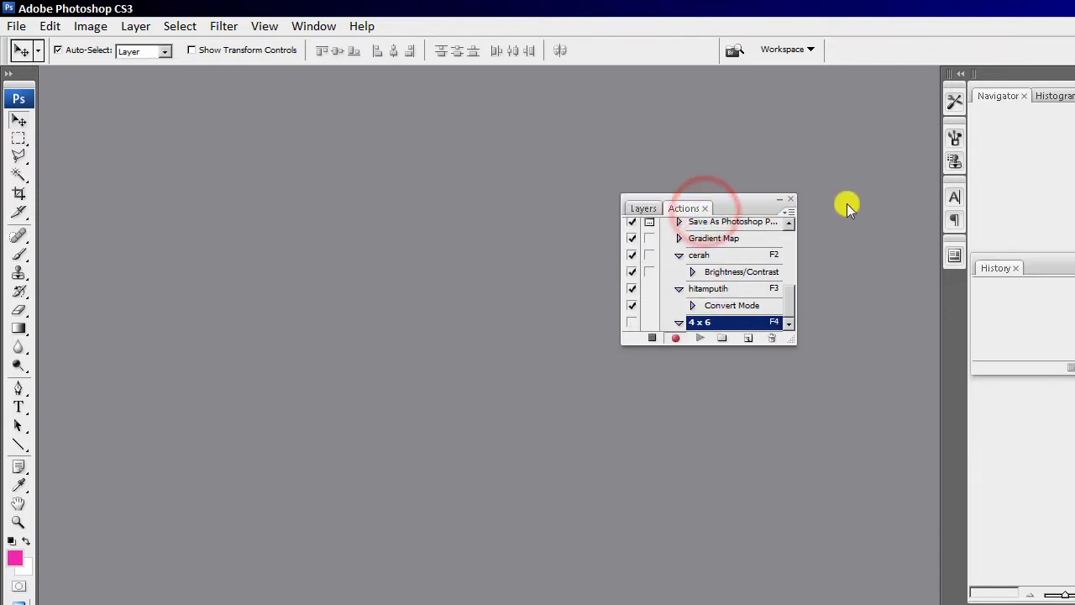
{"action": "left_click", "coordinate": [17, 26]}
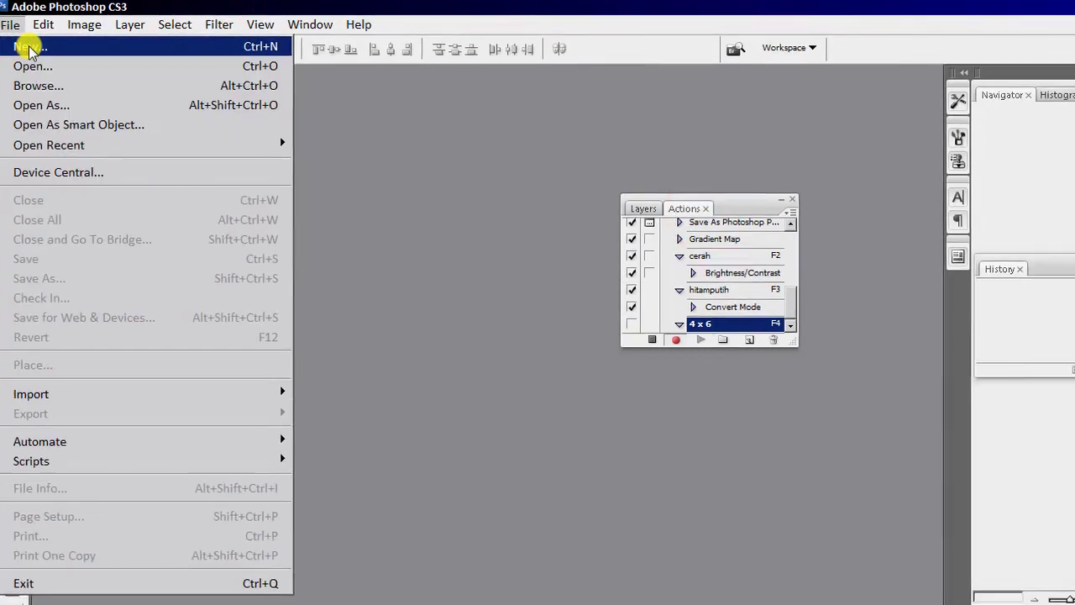
- Record a new blank document 4 cm wide, 6 cm high at 300 ppi, then stop recording
{"action": "left_click", "coordinate": [34, 49]}
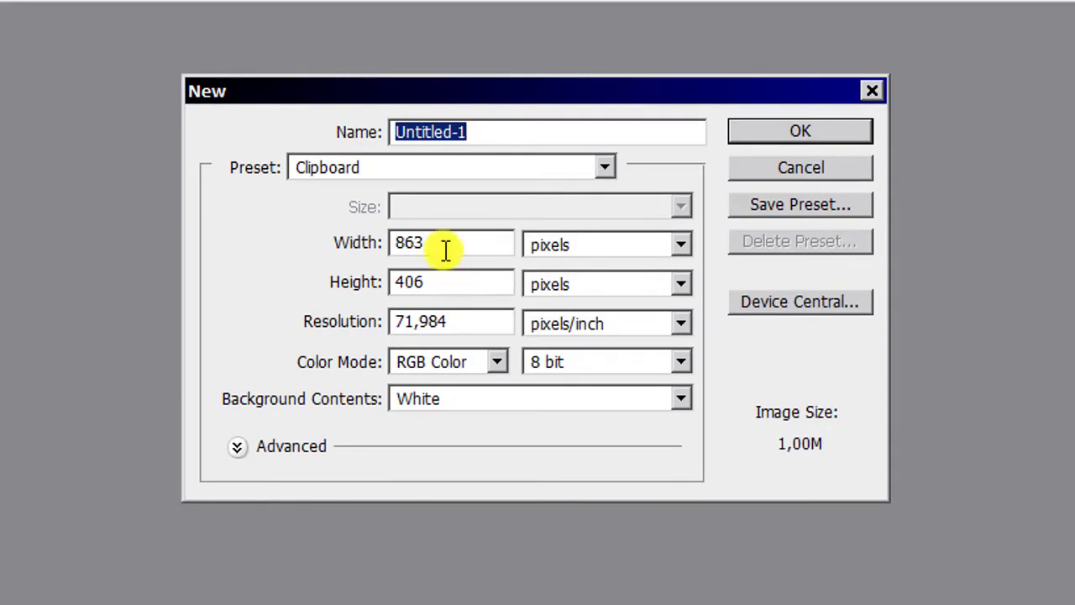
{"action": "left_click", "coordinate": [444, 244]}
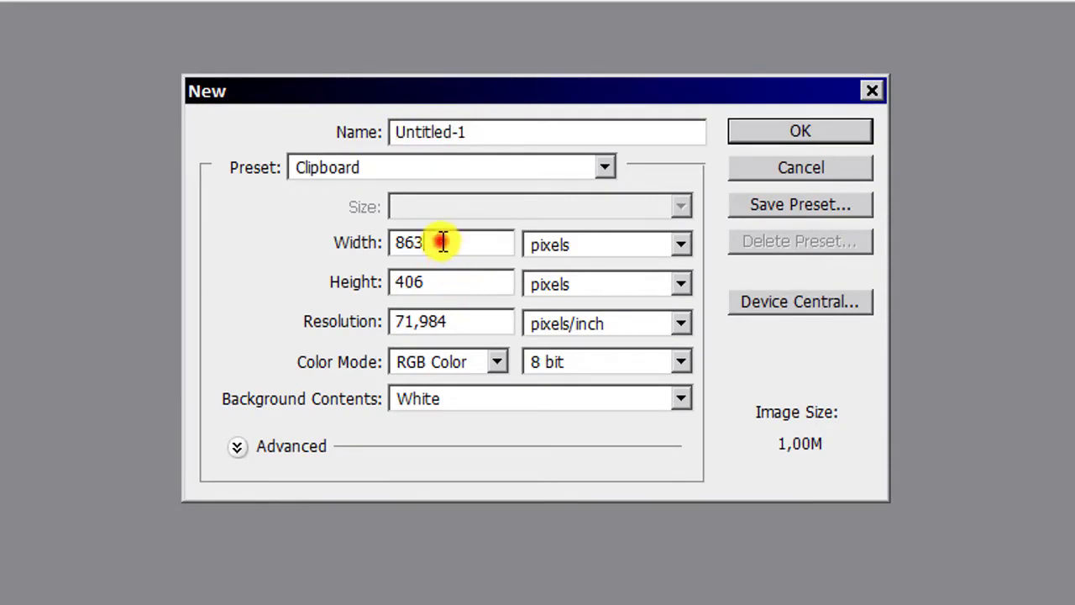
{"action": "left_click", "coordinate": [586, 241]}
{"action": "left_click", "coordinate": [547, 308]}
{"action": "double_click", "coordinate": [460, 244]}
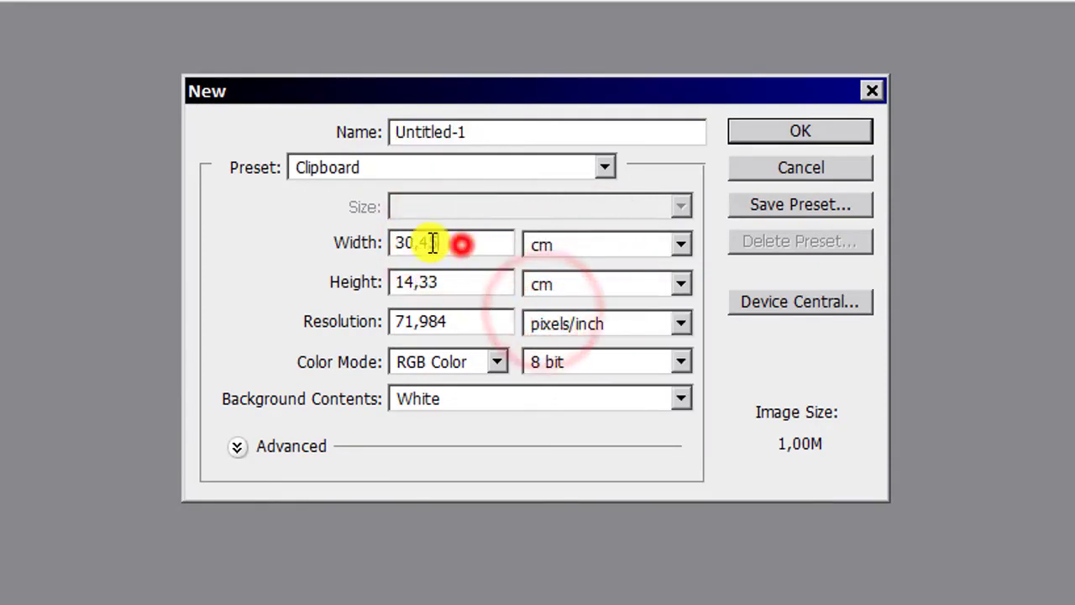
{"action": "type", "text": "4"}
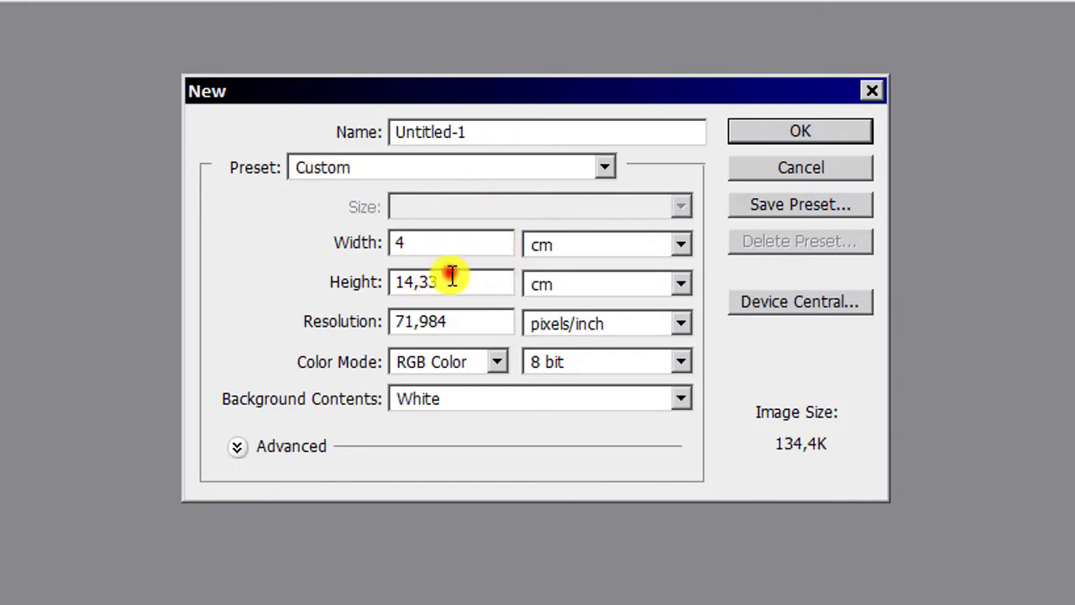
{"action": "double_click", "coordinate": [449, 278]}
{"action": "type", "text": "6"}
{"action": "double_click", "coordinate": [456, 324]}
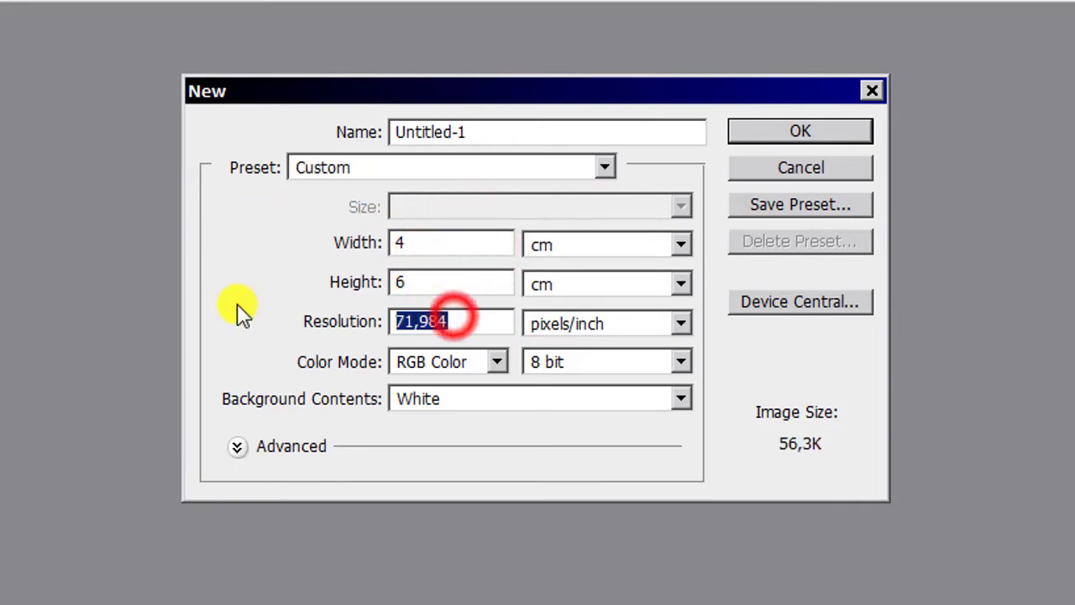
{"action": "type", "text": "300"}
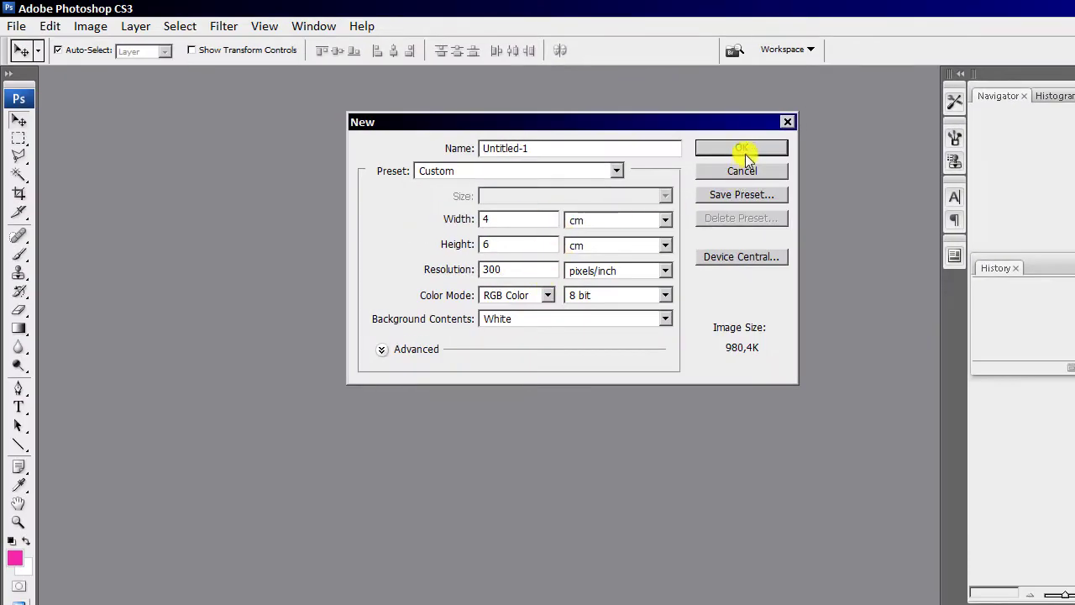
{"action": "left_click", "coordinate": [742, 148]}
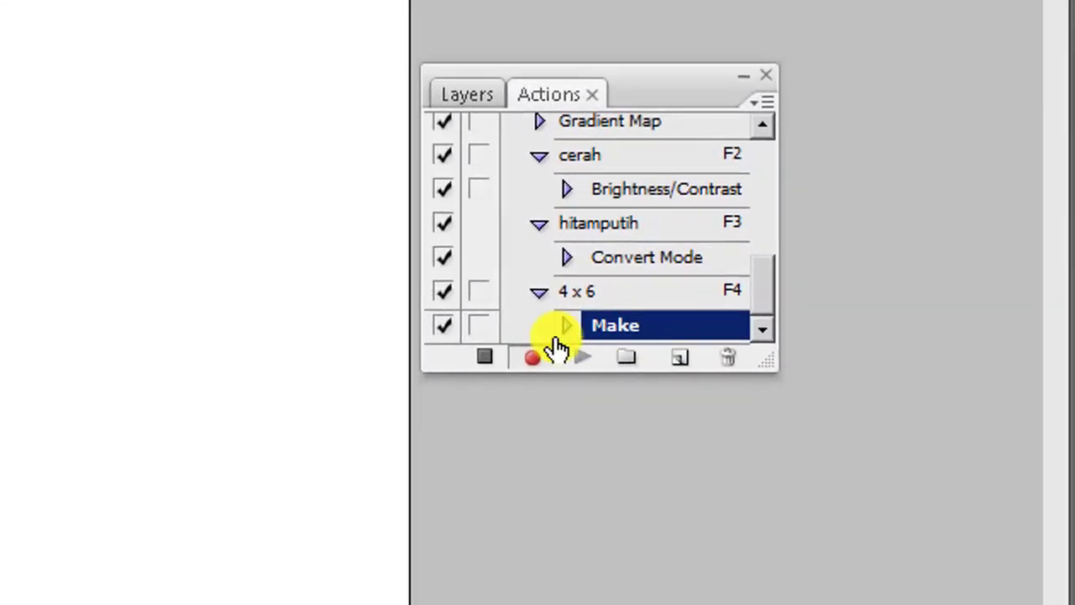
{"action": "left_click", "coordinate": [485, 358]}
- Play the 4 x 6 action repeatedly, producing new blank documents up to Untitled-4
{"action": "left_click", "coordinate": [487, 358]}
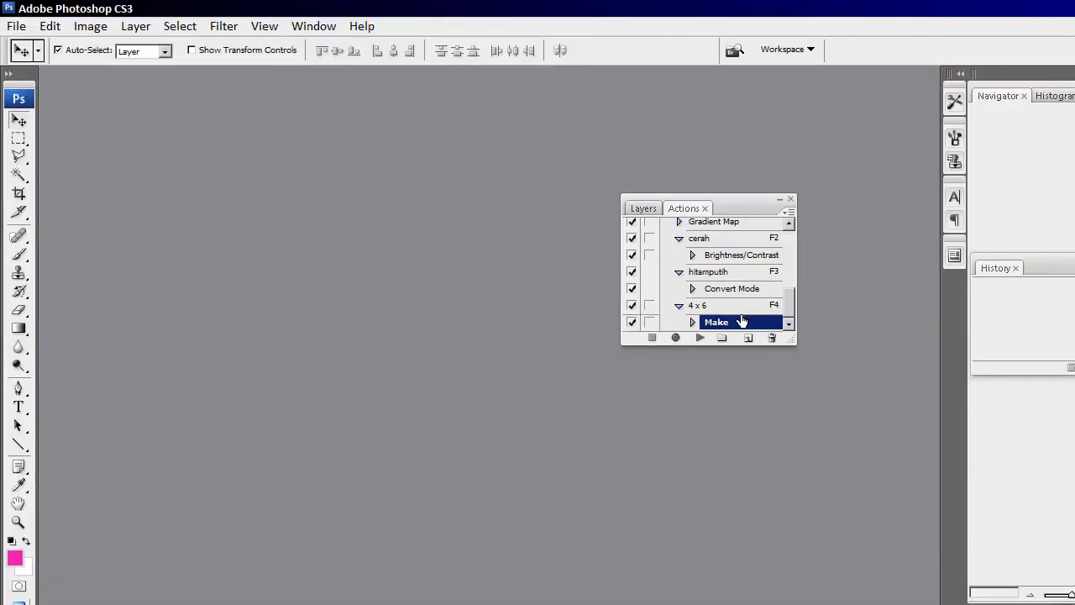
{"action": "left_click", "coordinate": [732, 307]}
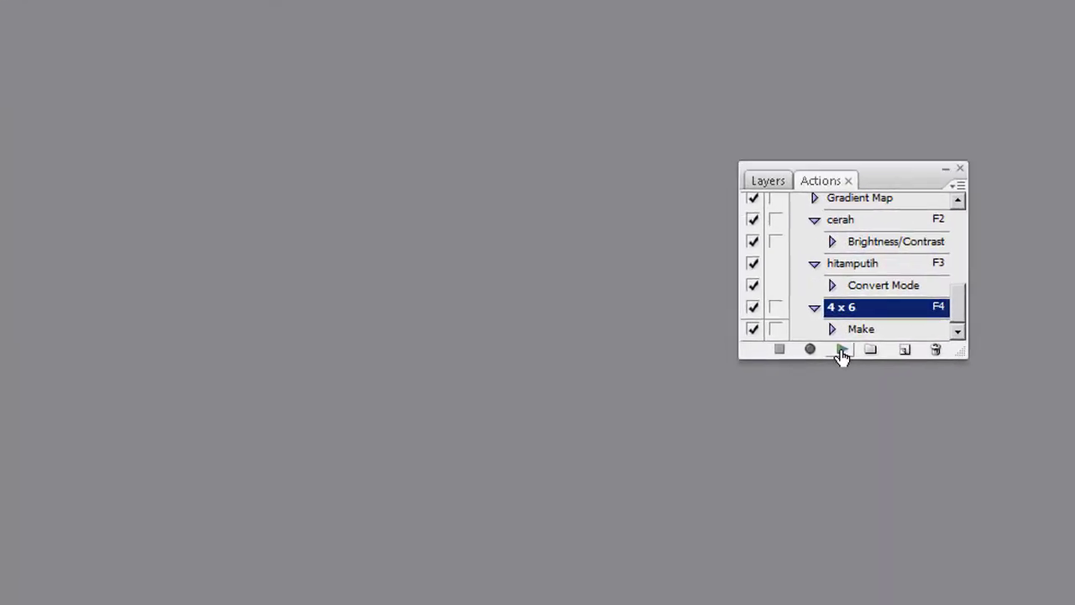
{"action": "left_click", "coordinate": [700, 339]}
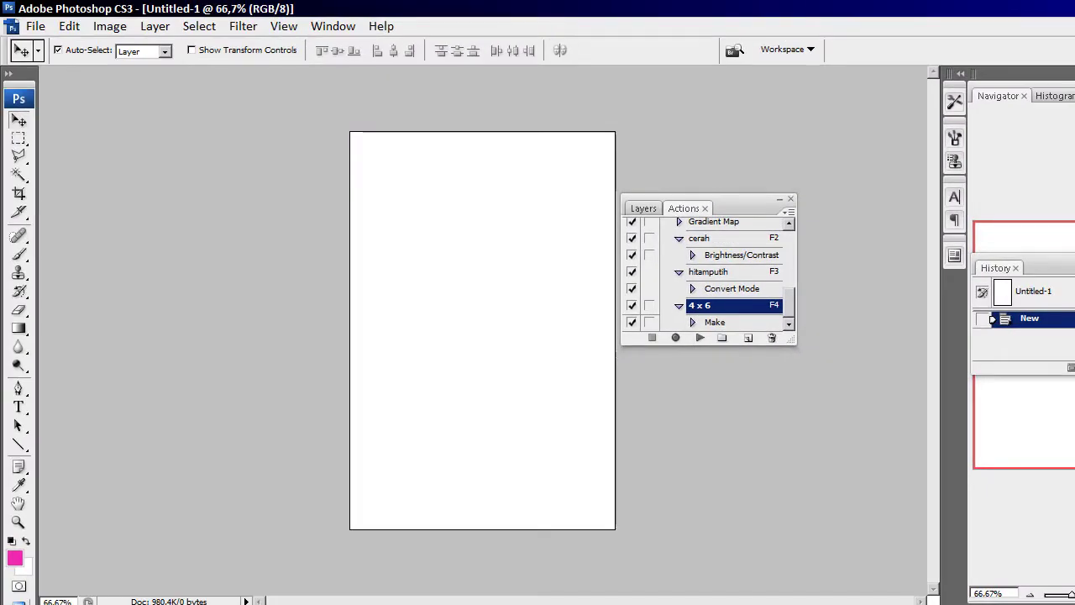
{"action": "left_click", "coordinate": [1031, 52]}
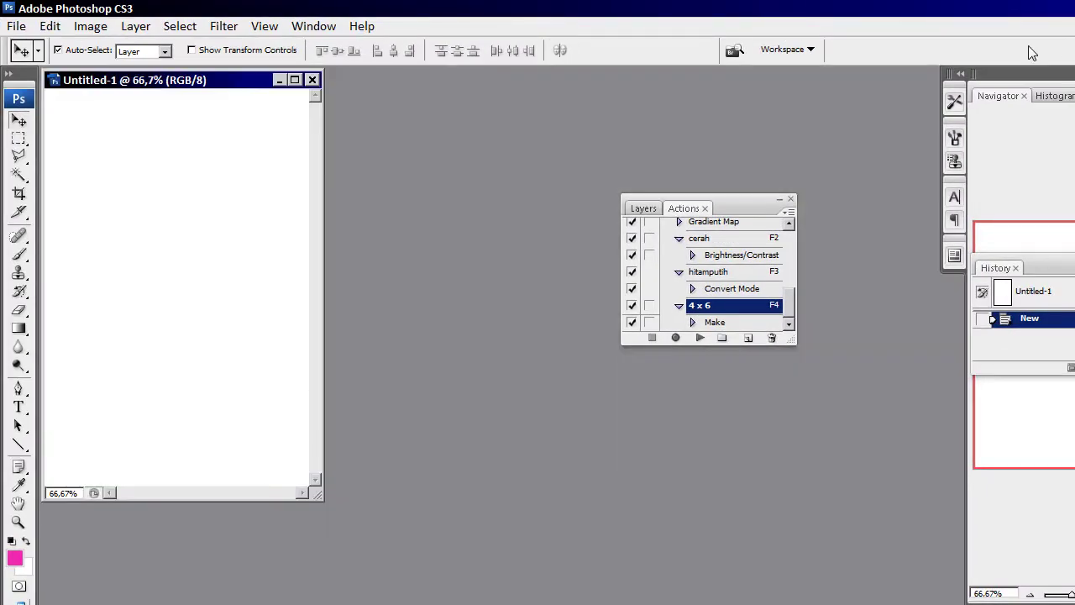
{"action": "left_click", "coordinate": [701, 340]}
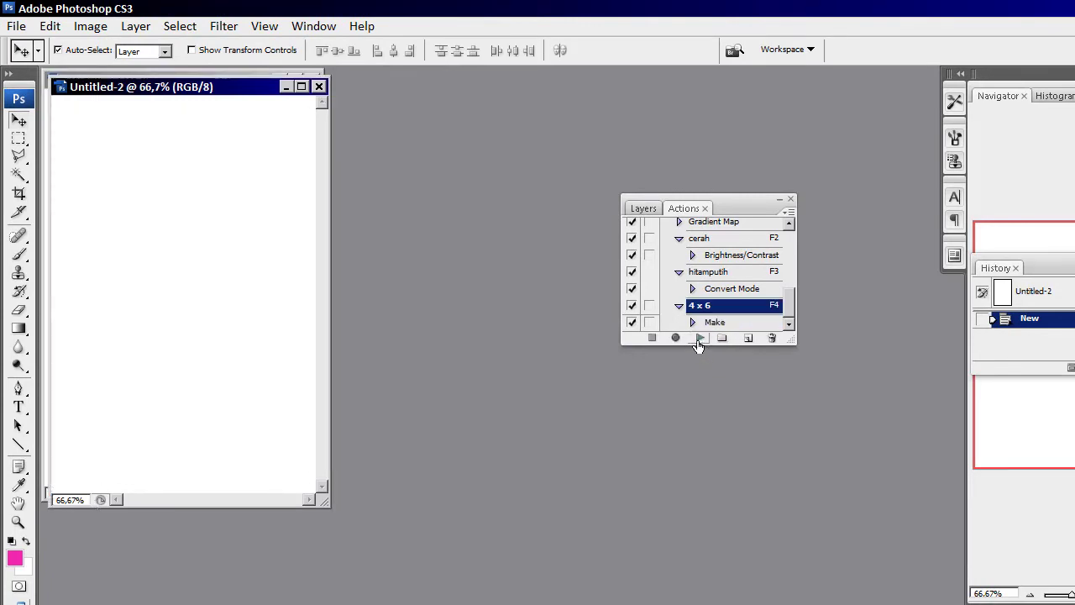
{"action": "left_click_drag", "start_coordinate": [240, 92], "coordinate": [346, 139]}
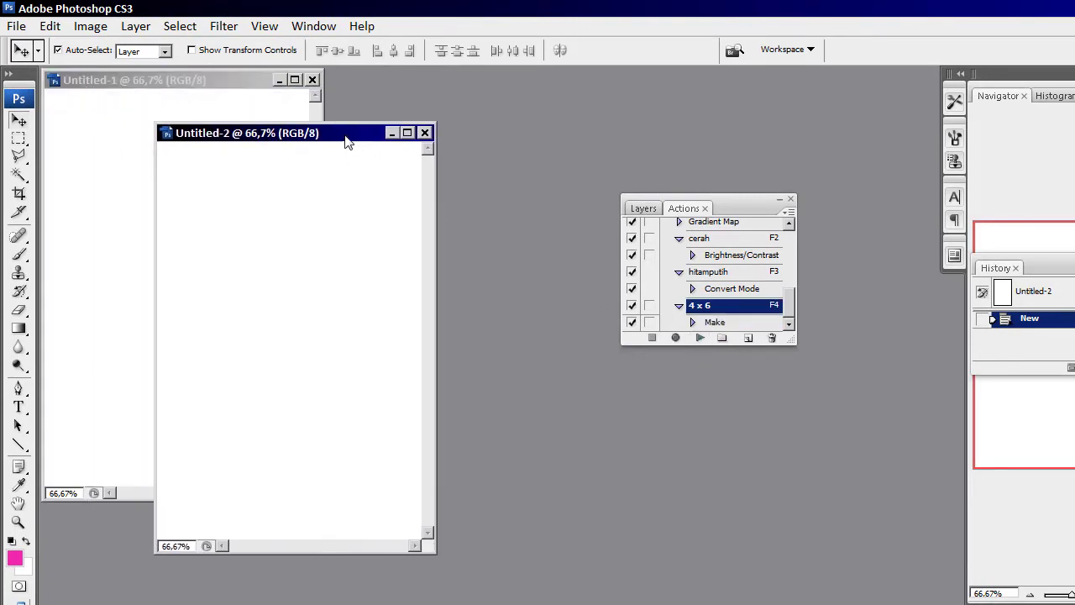
{"action": "left_click", "coordinate": [701, 338]}
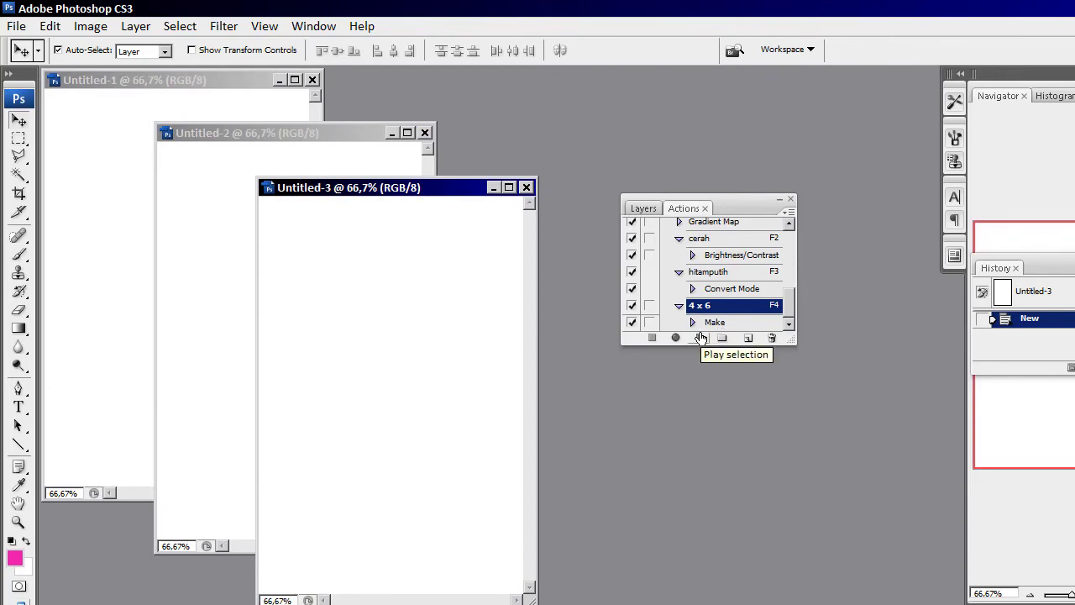
{"action": "left_click", "coordinate": [701, 338]}
- Close the extra documents Untitled-4, Untitled-3 and Untitled-2, keeping Untitled-1
{"action": "left_click_drag", "start_coordinate": [265, 105], "coordinate": [557, 267]}
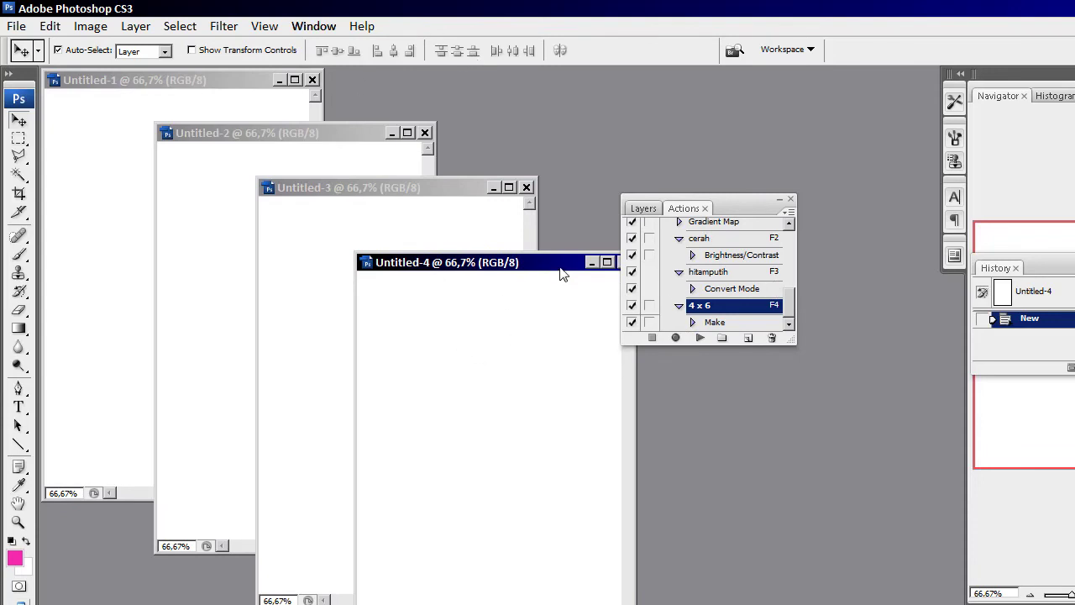
{"action": "left_click_drag", "start_coordinate": [560, 270], "coordinate": [428, 214]}
{"action": "left_click", "coordinate": [492, 207]}
{"action": "left_click", "coordinate": [526, 187]}
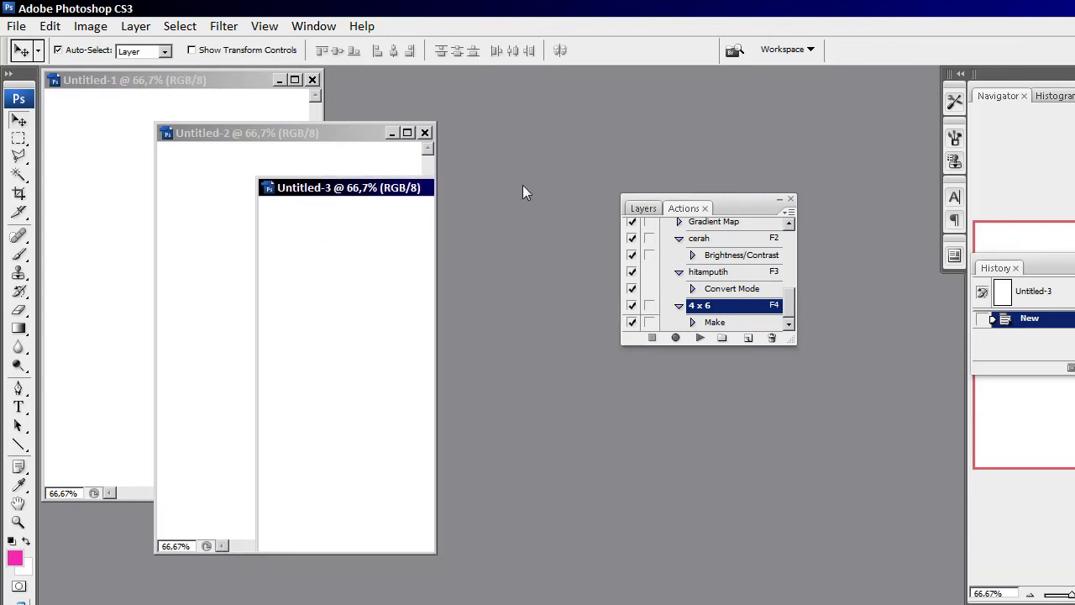
{"action": "left_click", "coordinate": [425, 133]}
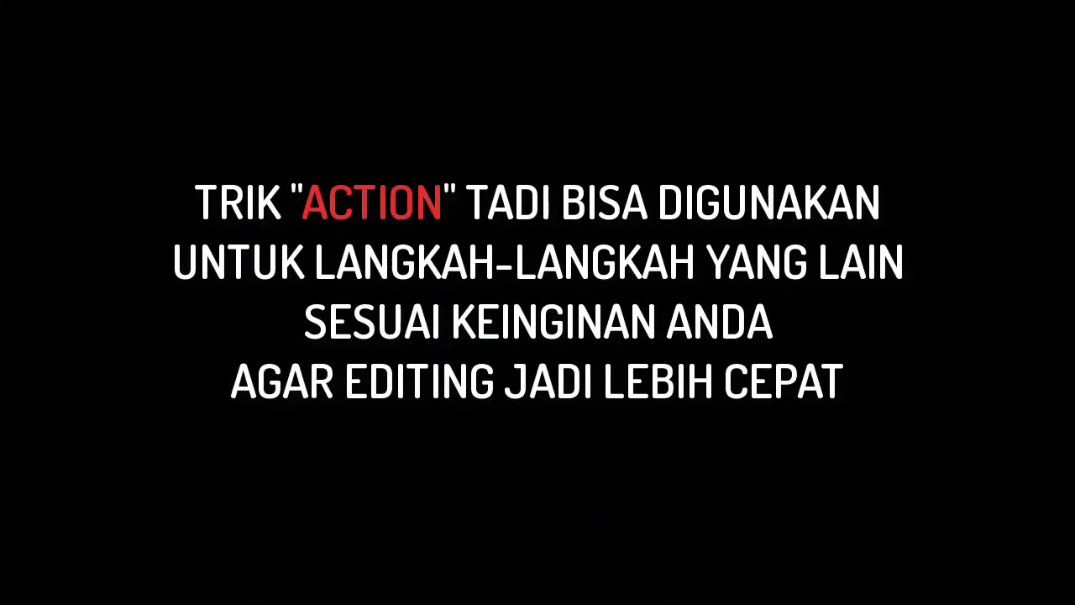